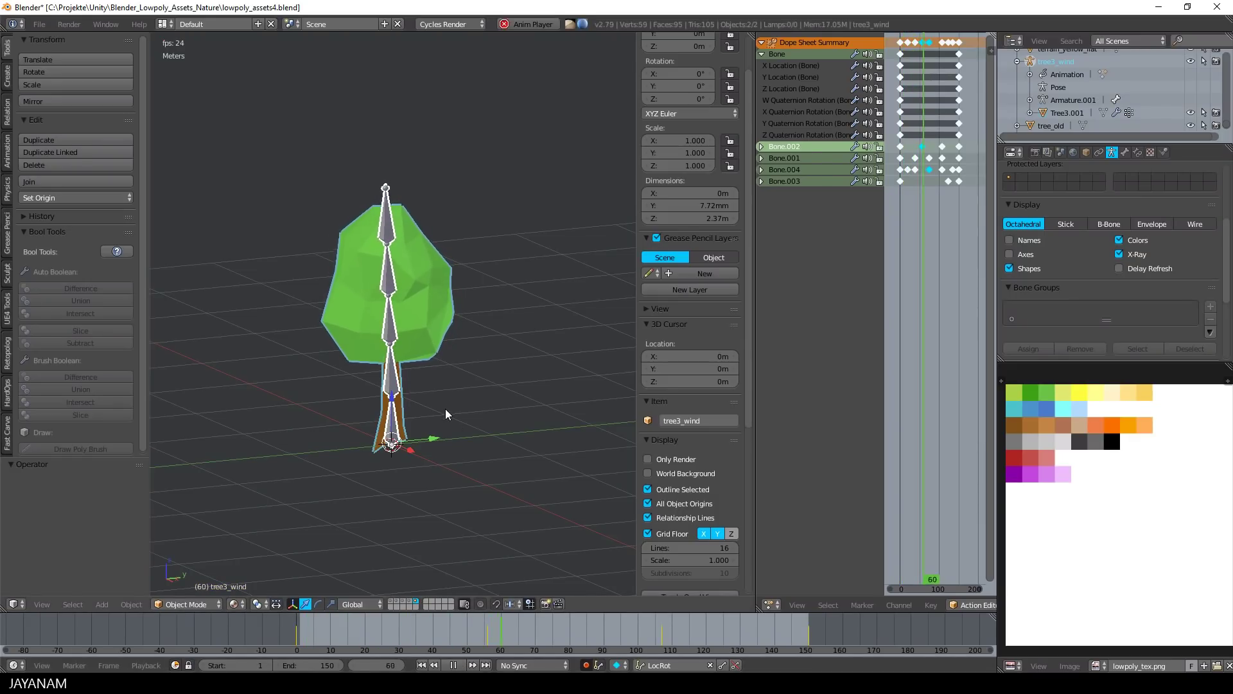
Examine the tree's playing wind animation from another angle, with and without Only Render display, and stop the playback.
{"action": "middle_click_drag", "start_coordinate": [445, 408], "coordinate": [518, 420]}
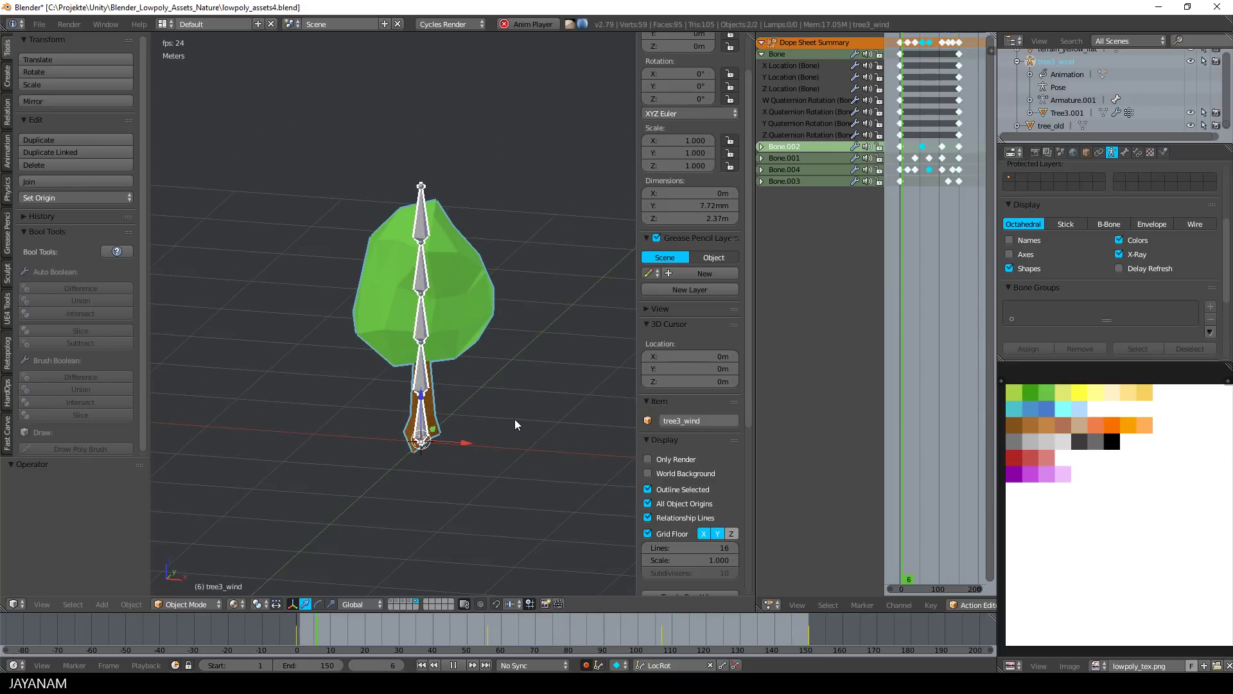
{"action": "left_click", "coordinate": [647, 459]}
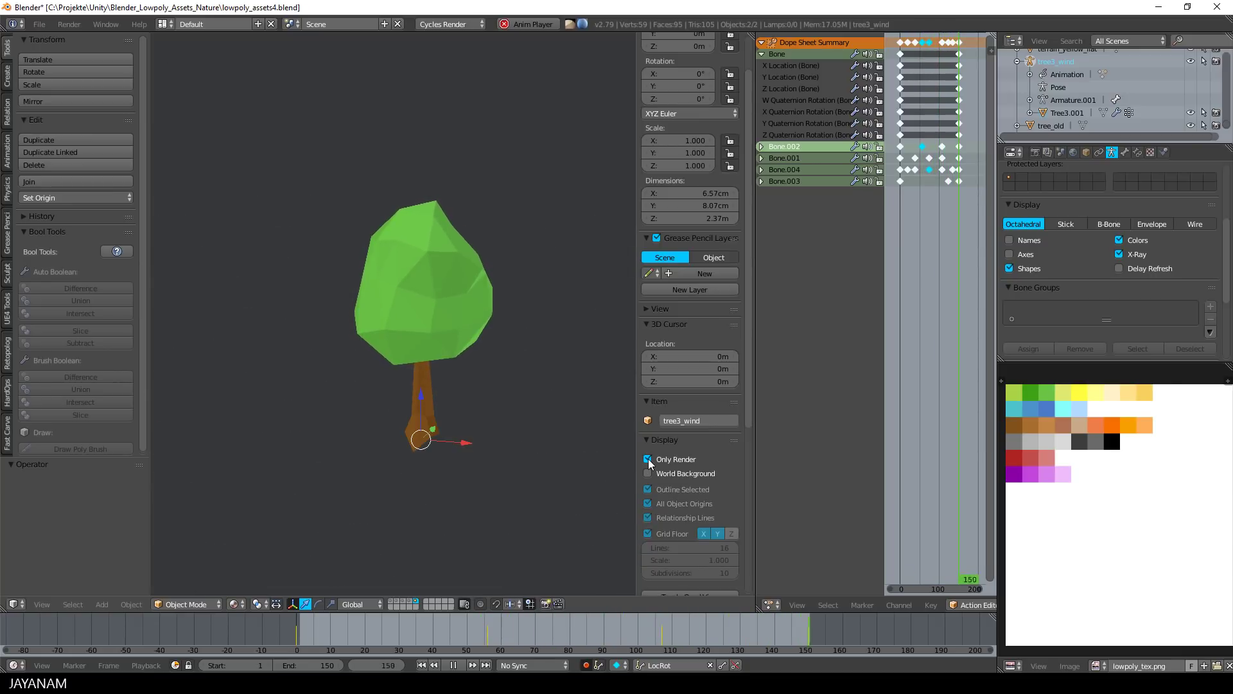
{"action": "left_click", "coordinate": [648, 460]}
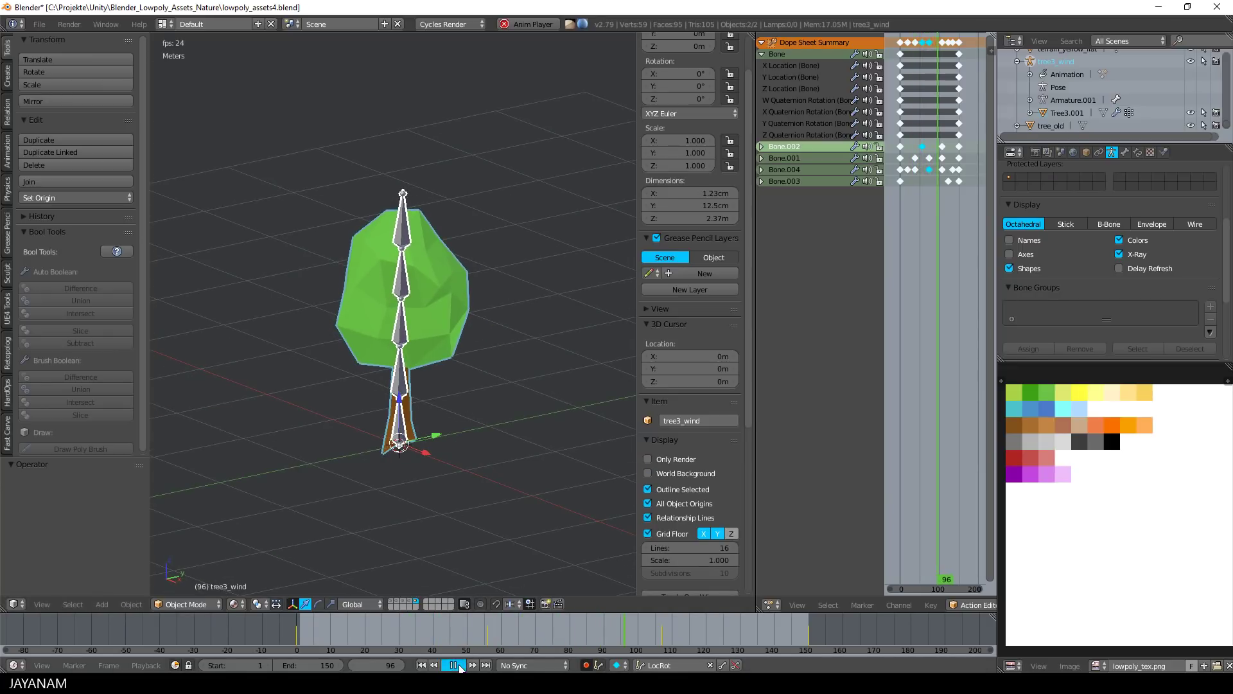
{"action": "key", "text": "alt+a"}
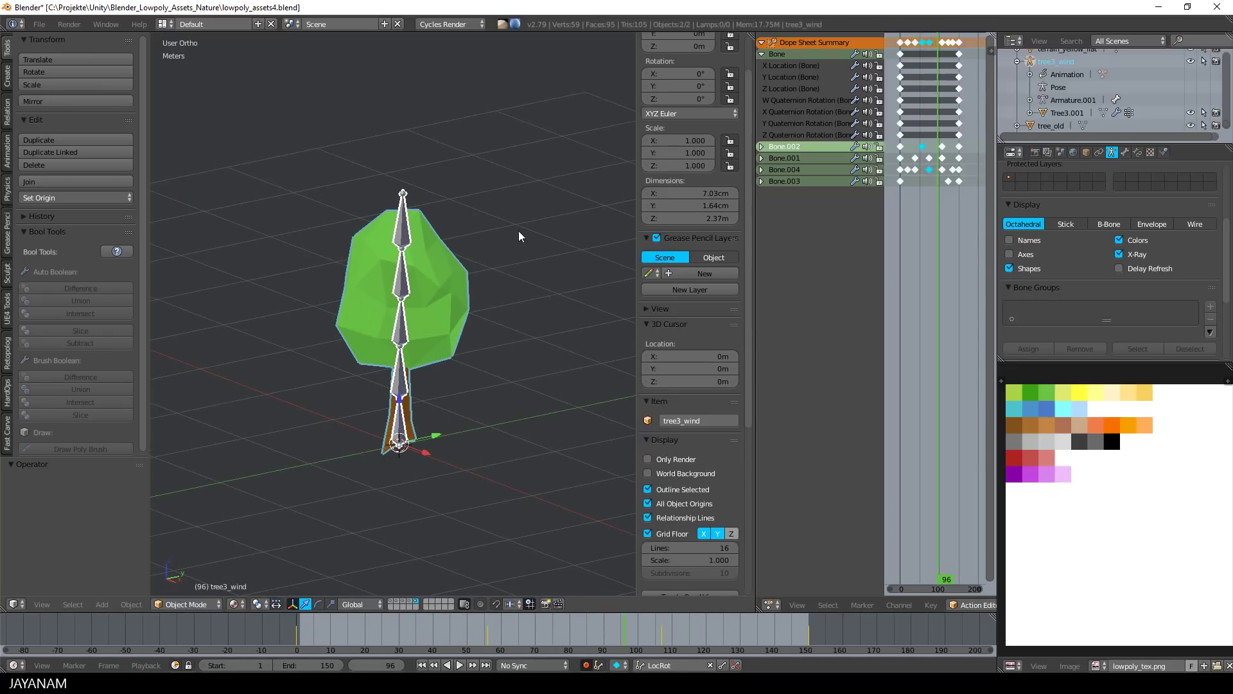
Export the selected tree and armature as tree3_wind.fbx to the Meshes folder, checking the geometry, armature and animation export options.
{"action": "key", "text": "a"}
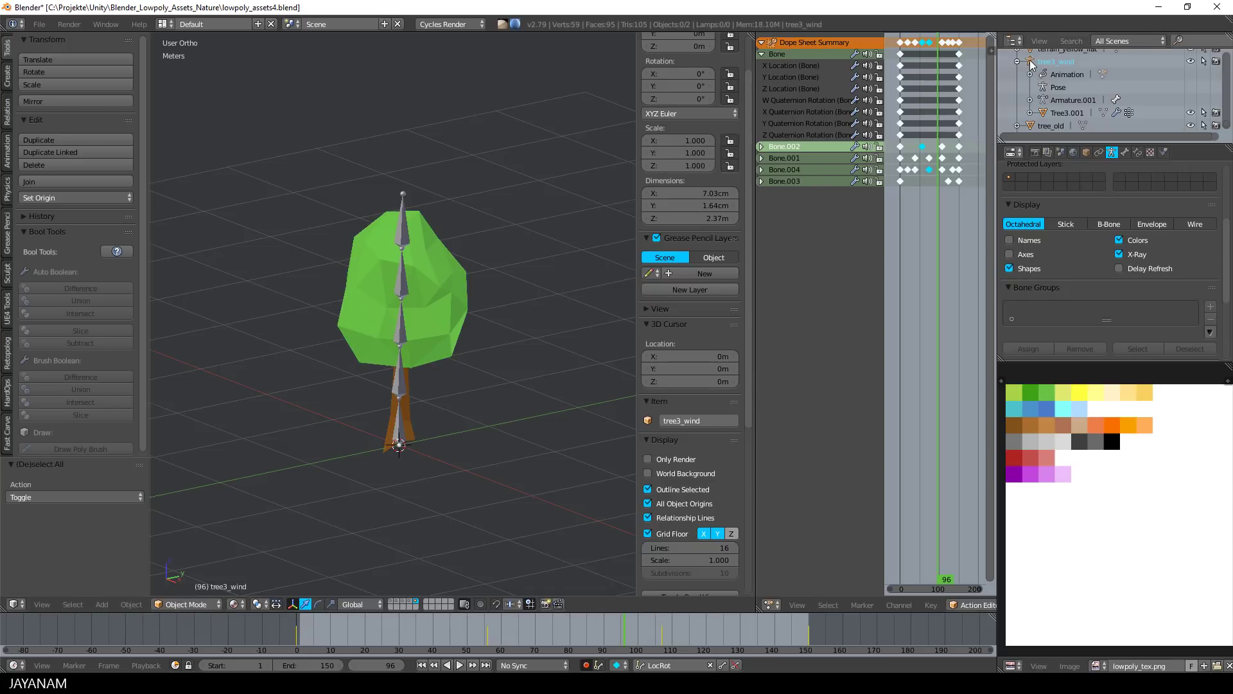
{"action": "key", "text": "a"}
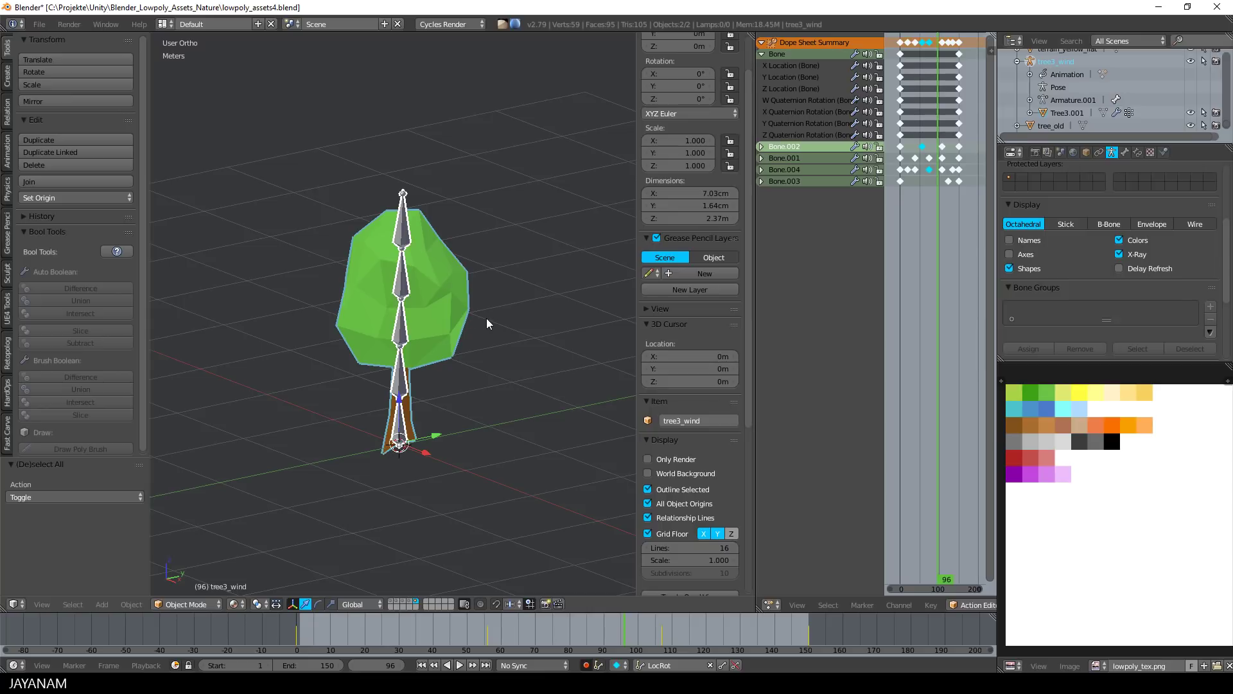
{"action": "left_click", "coordinate": [39, 24]}
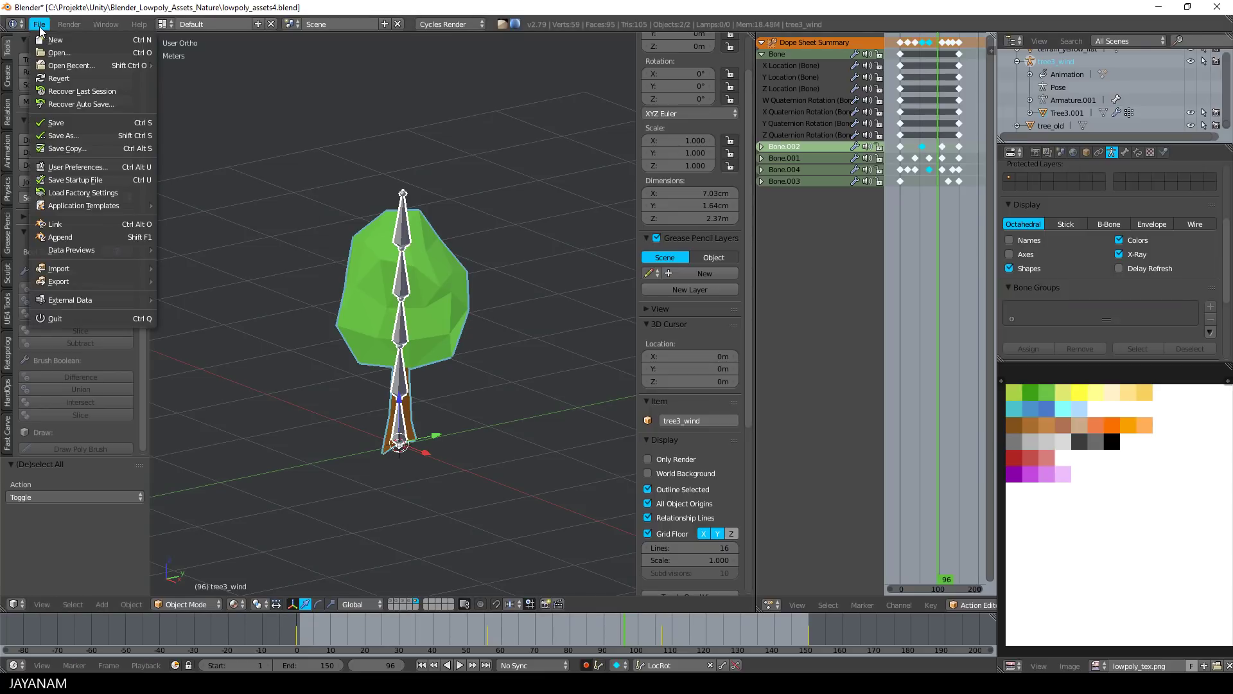
{"action": "mouse_move", "coordinate": [79, 282]}
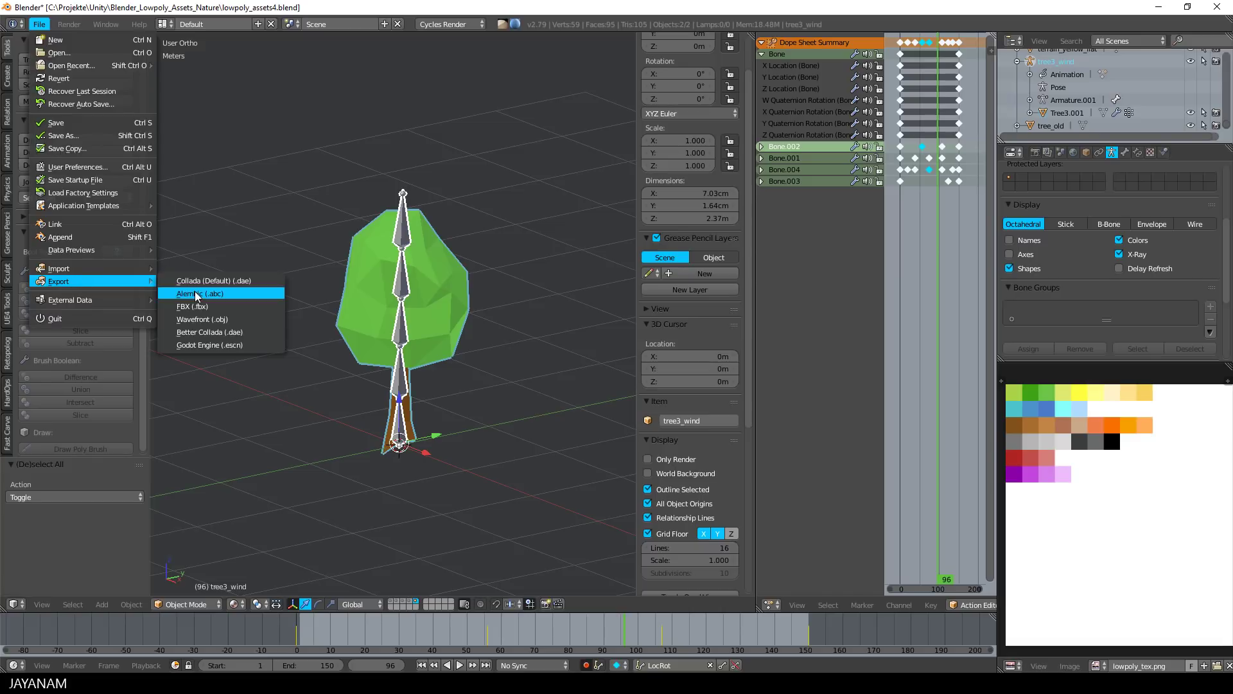
{"action": "left_click", "coordinate": [198, 307]}
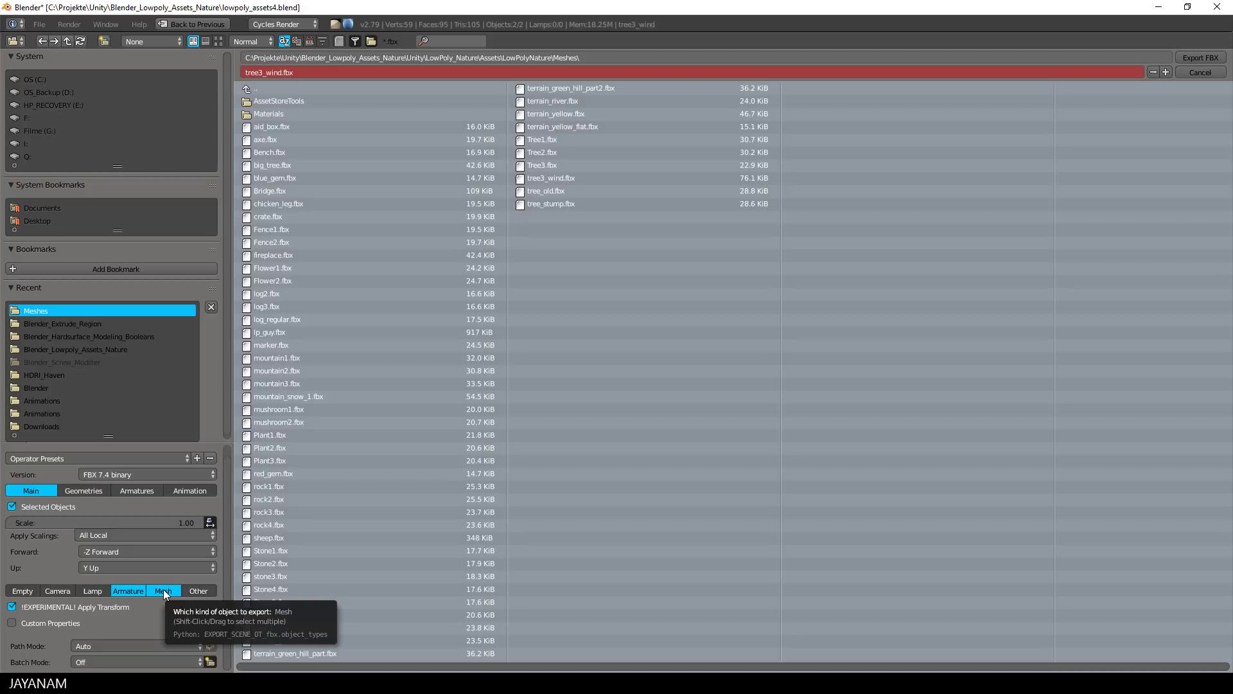
{"action": "left_click", "coordinate": [82, 489]}
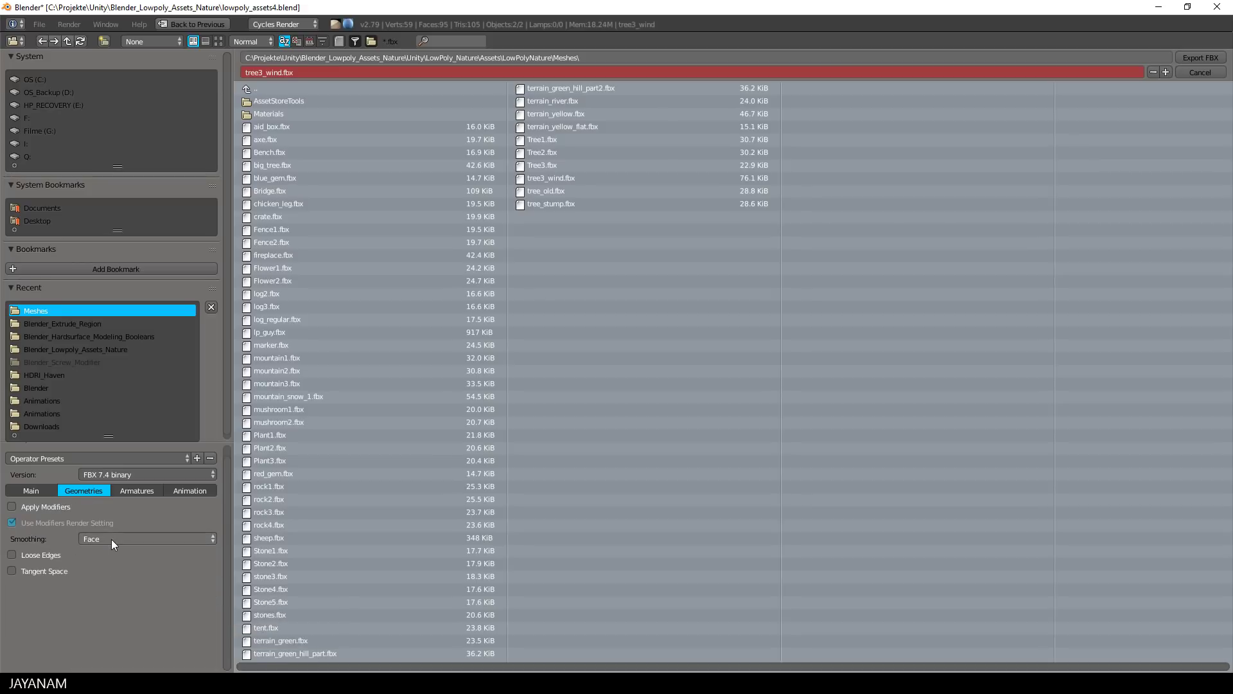
{"action": "left_click", "coordinate": [133, 490]}
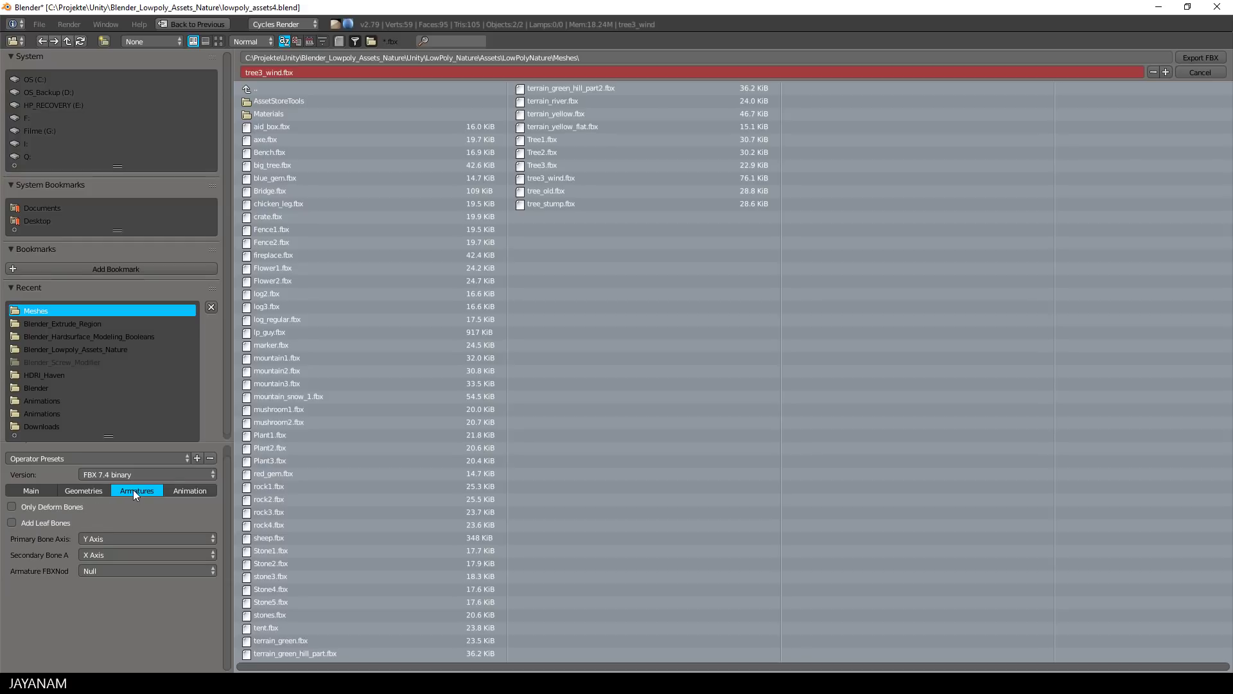
{"action": "left_click", "coordinate": [180, 491]}
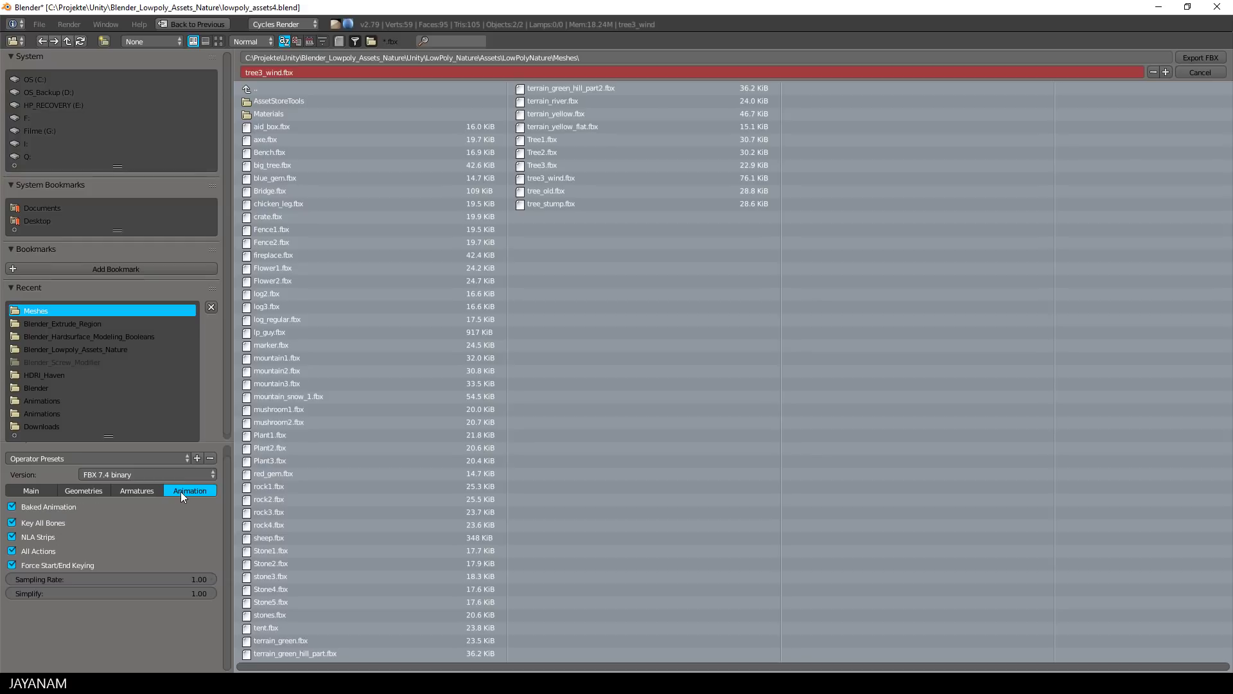
{"action": "left_click", "coordinate": [37, 488]}
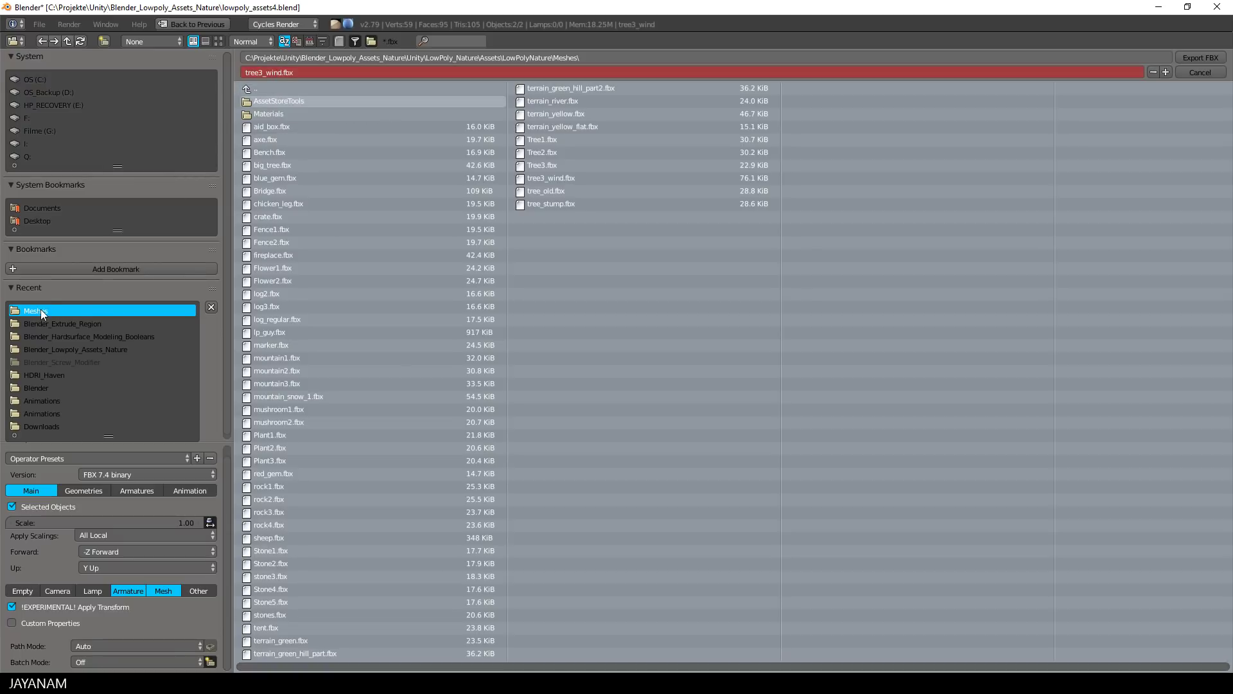
{"action": "left_click", "coordinate": [1196, 57]}
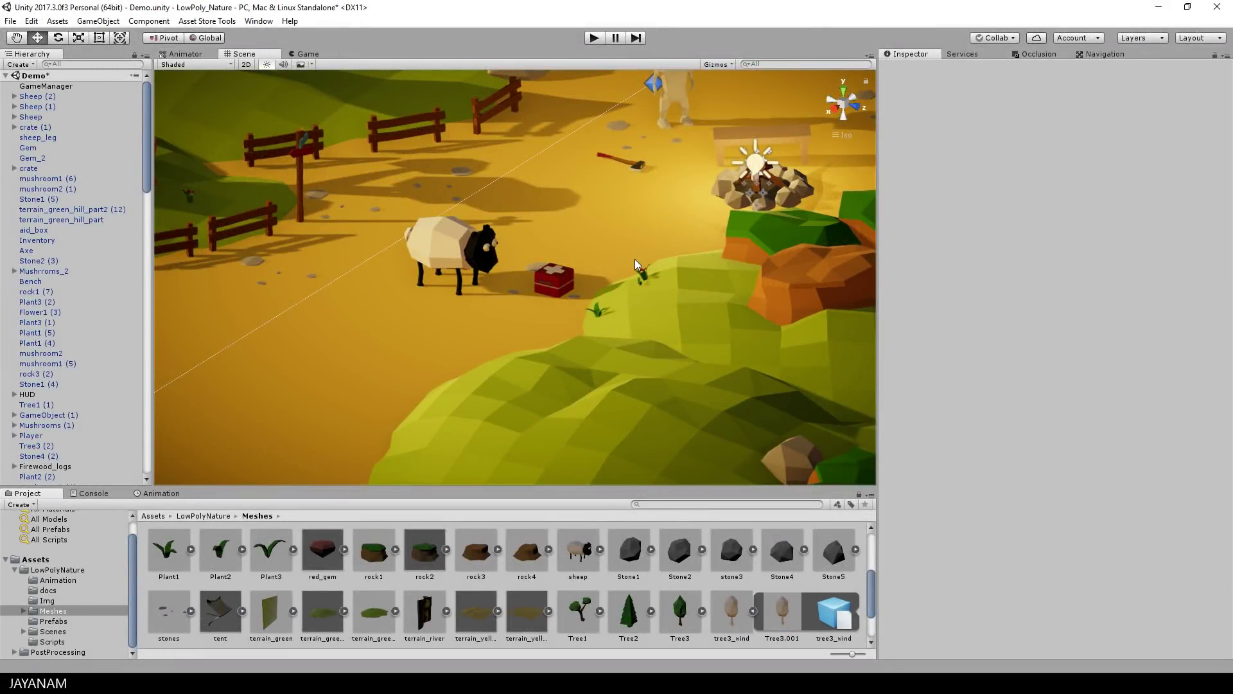
Switch to Unity, check the imported tree3_wind model's Wind clip, and remap the model's matLowPoly slot to the matLowPoly material.
{"action": "left_click", "coordinate": [733, 611]}
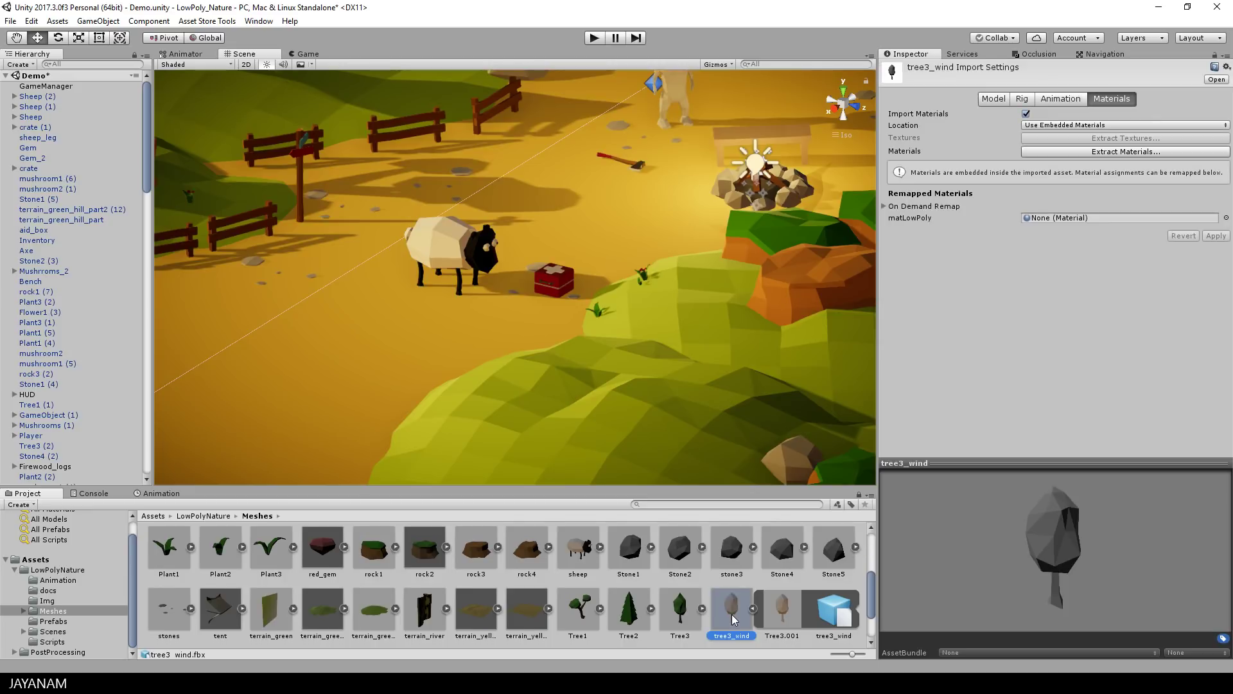
{"action": "scroll", "coordinate": [734, 618], "scroll_direction": "down", "scroll_amount": 1}
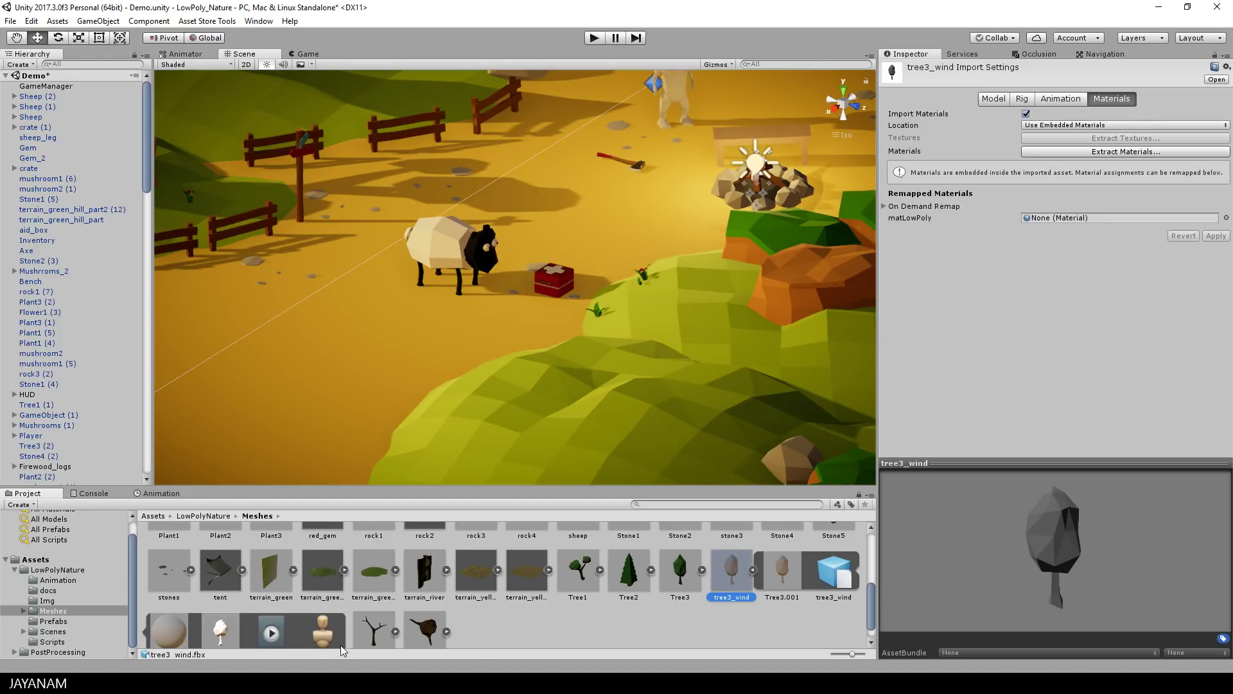
{"action": "scroll", "coordinate": [284, 630], "scroll_direction": "down", "scroll_amount": 1}
{"action": "left_click", "coordinate": [285, 630]}
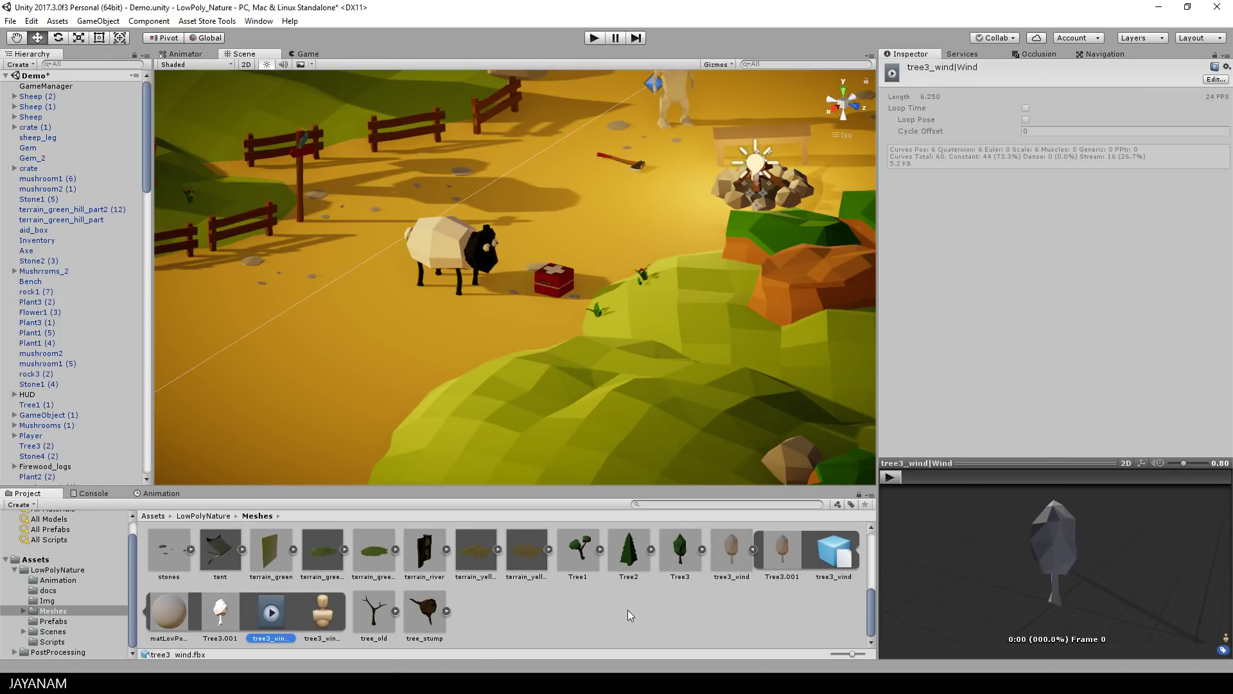
{"action": "left_click", "coordinate": [732, 552]}
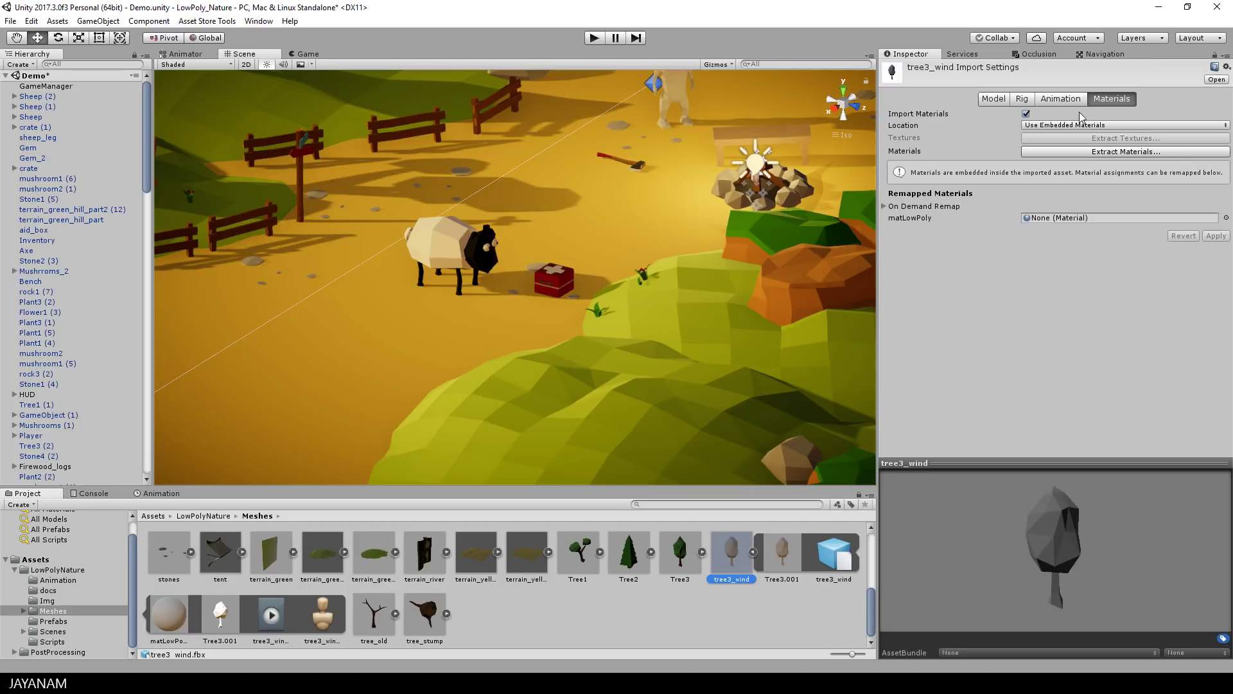
{"action": "left_click", "coordinate": [1226, 219]}
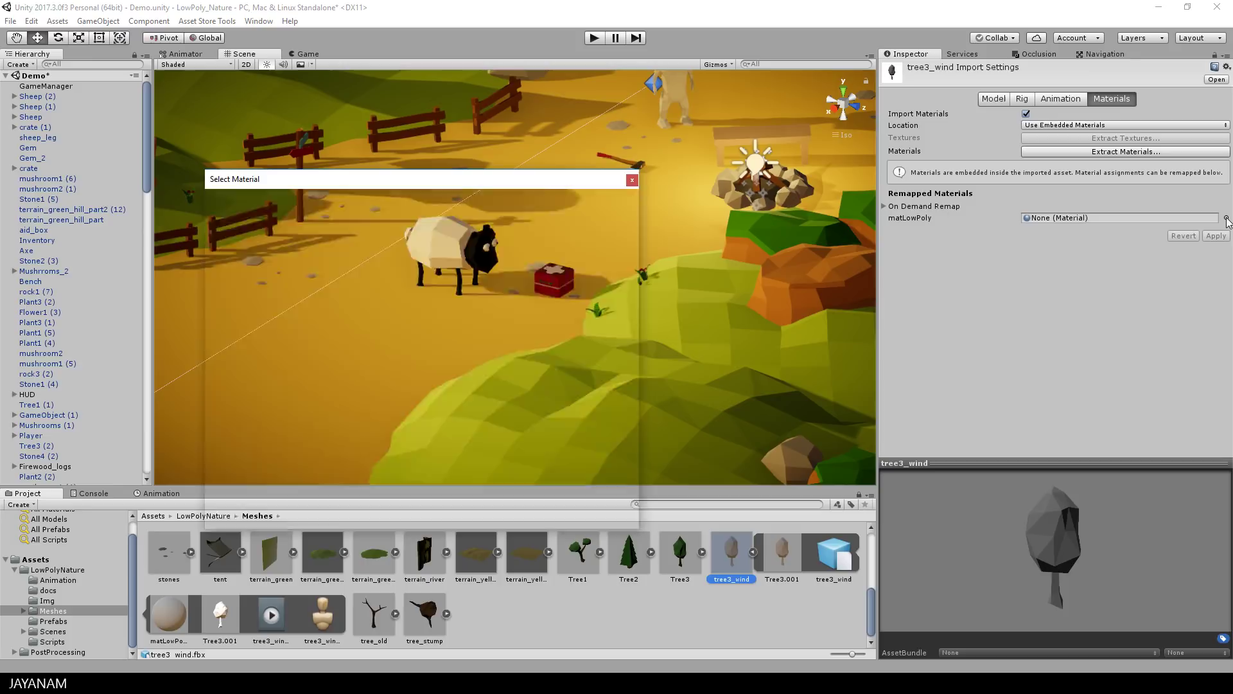
{"action": "left_click", "coordinate": [421, 244]}
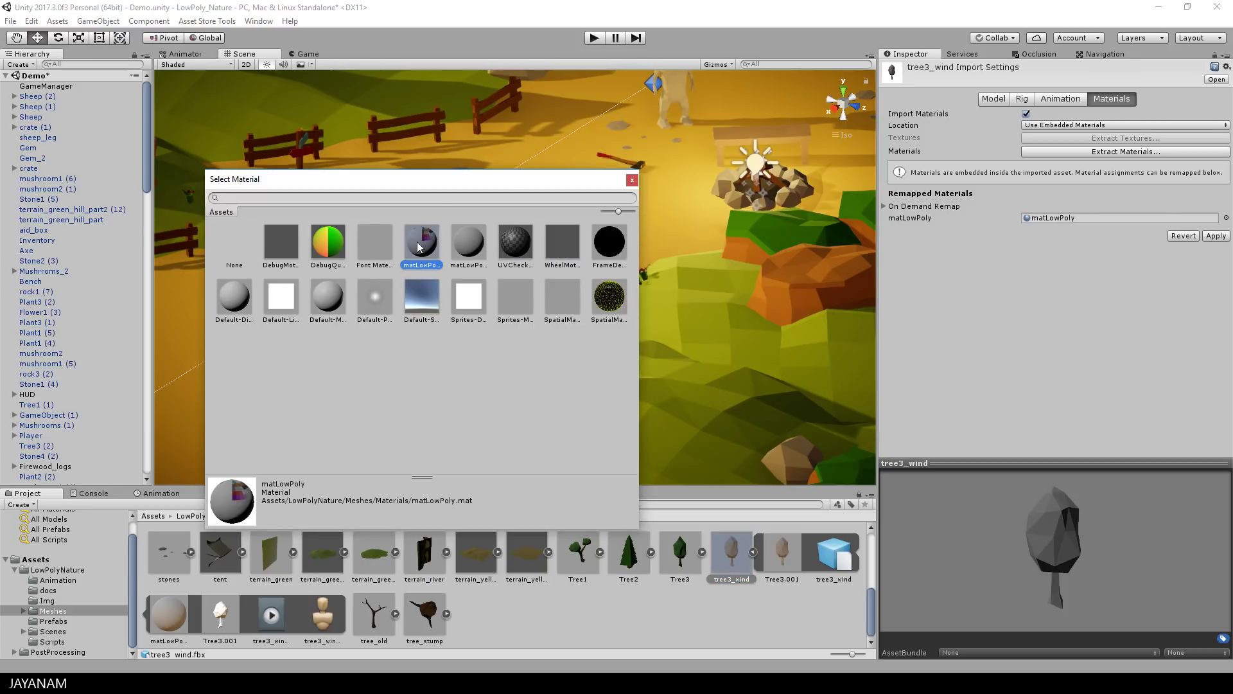
{"action": "double_click", "coordinate": [422, 246]}
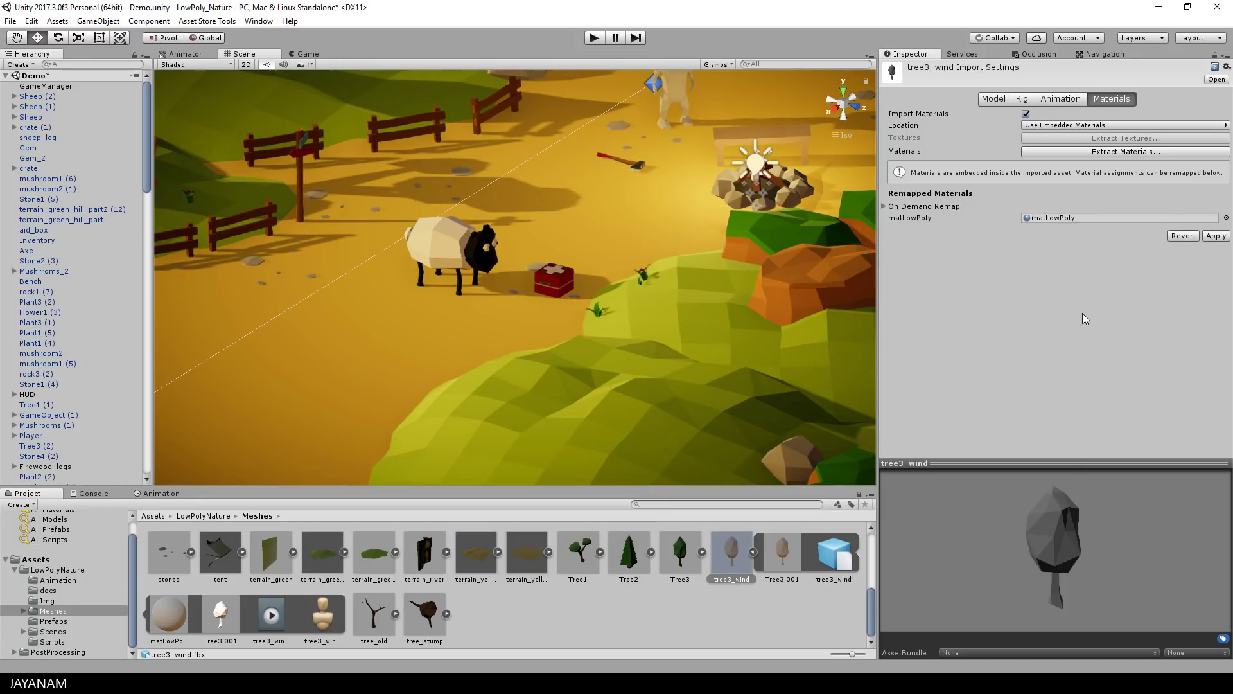
Apply Loop Time to the tree3_wind|Wind clip in the model's import settings and preview the animation.
{"action": "left_click", "coordinate": [1060, 99]}
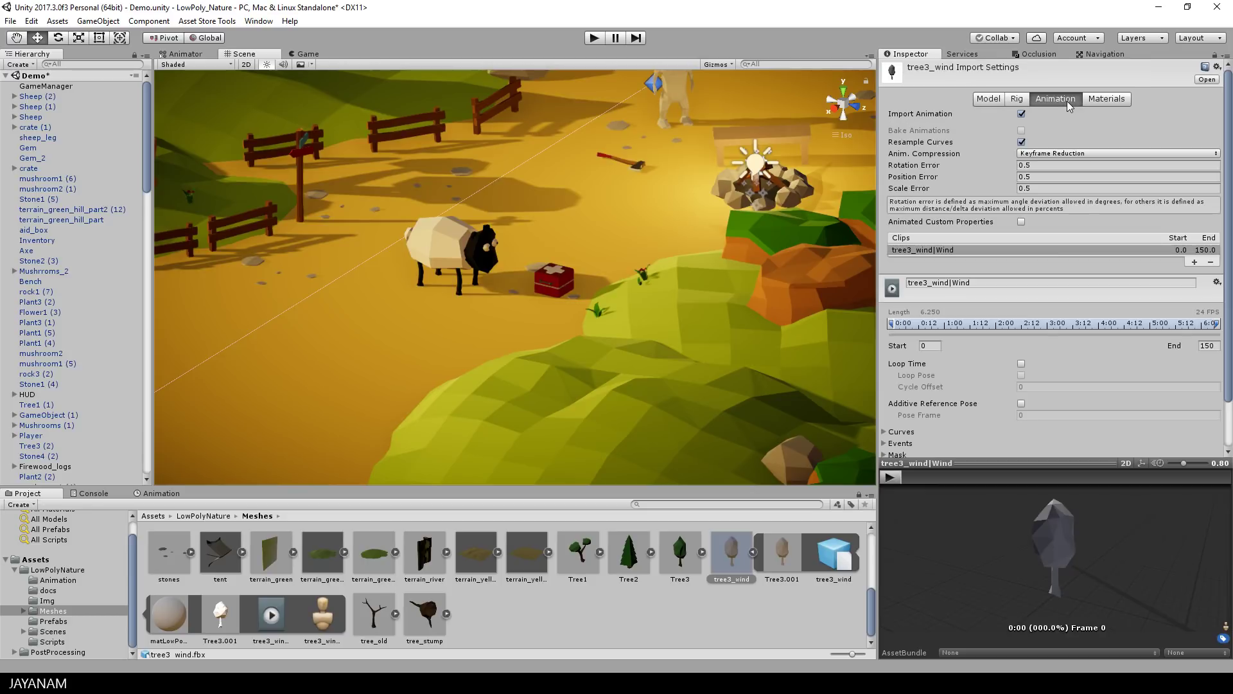
{"action": "left_click", "coordinate": [1021, 364]}
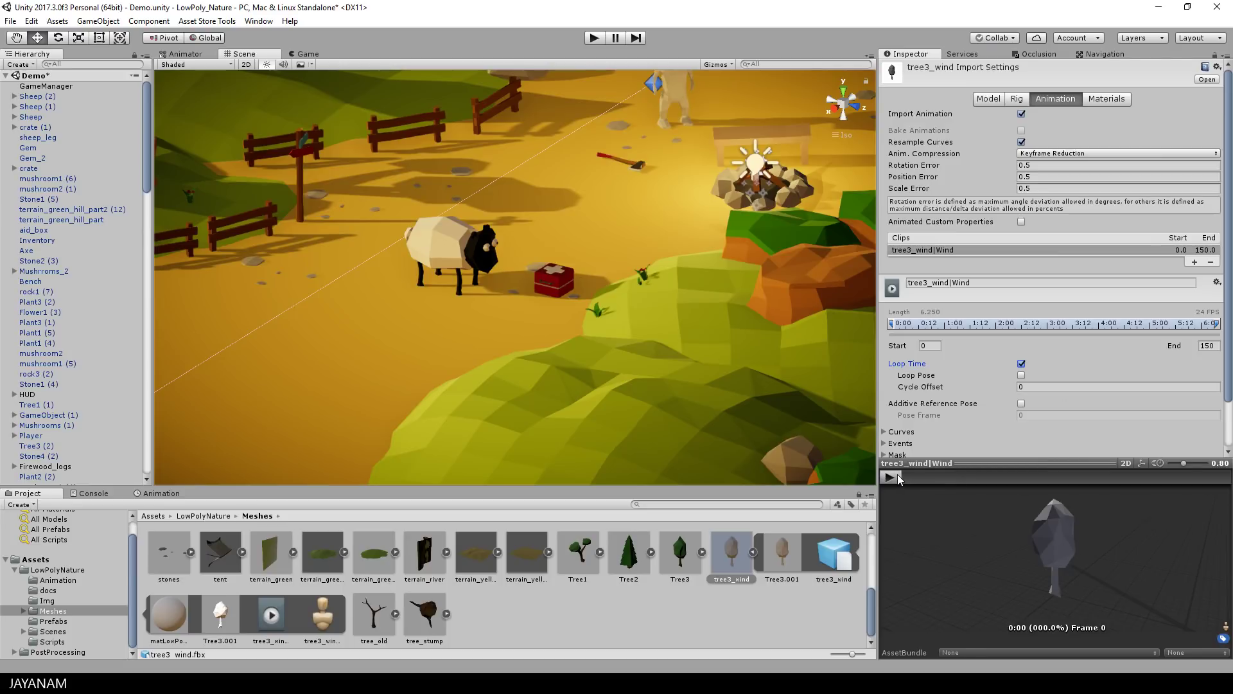
{"action": "scroll", "coordinate": [1128, 407], "scroll_direction": "down", "scroll_amount": 3}
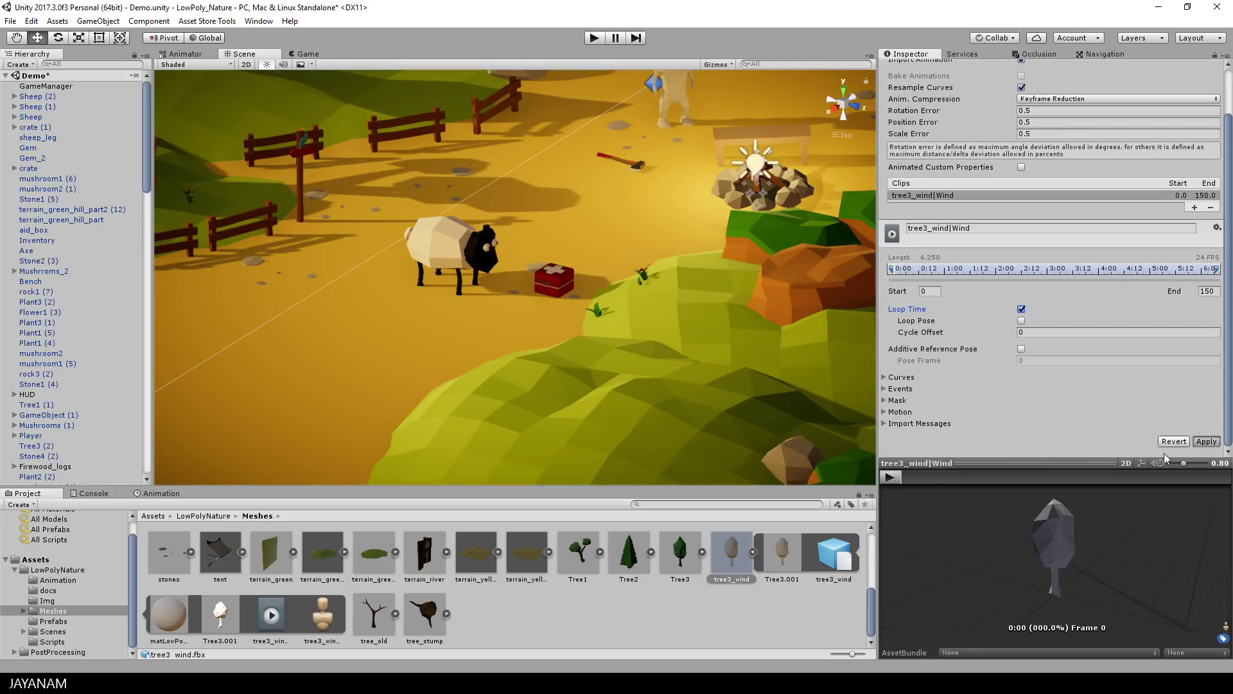
{"action": "left_click", "coordinate": [1207, 441]}
{"action": "left_click", "coordinate": [891, 477]}
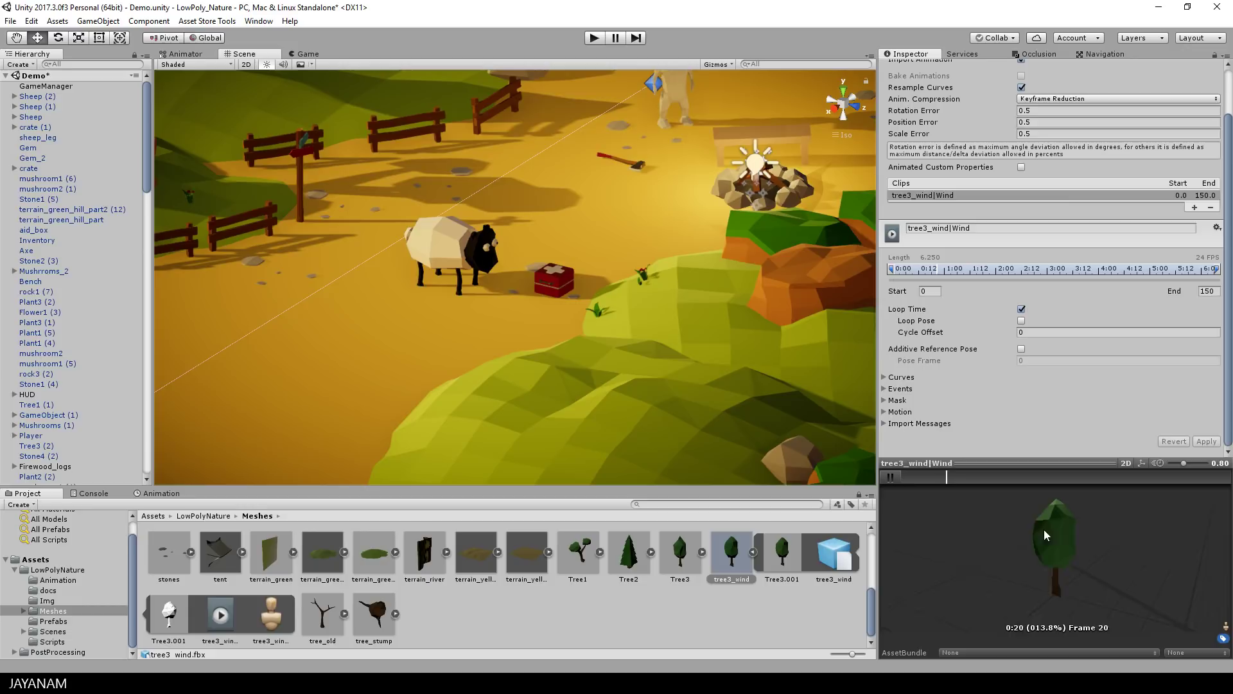
{"action": "left_click_drag", "start_coordinate": [1074, 551], "coordinate": [887, 551]}
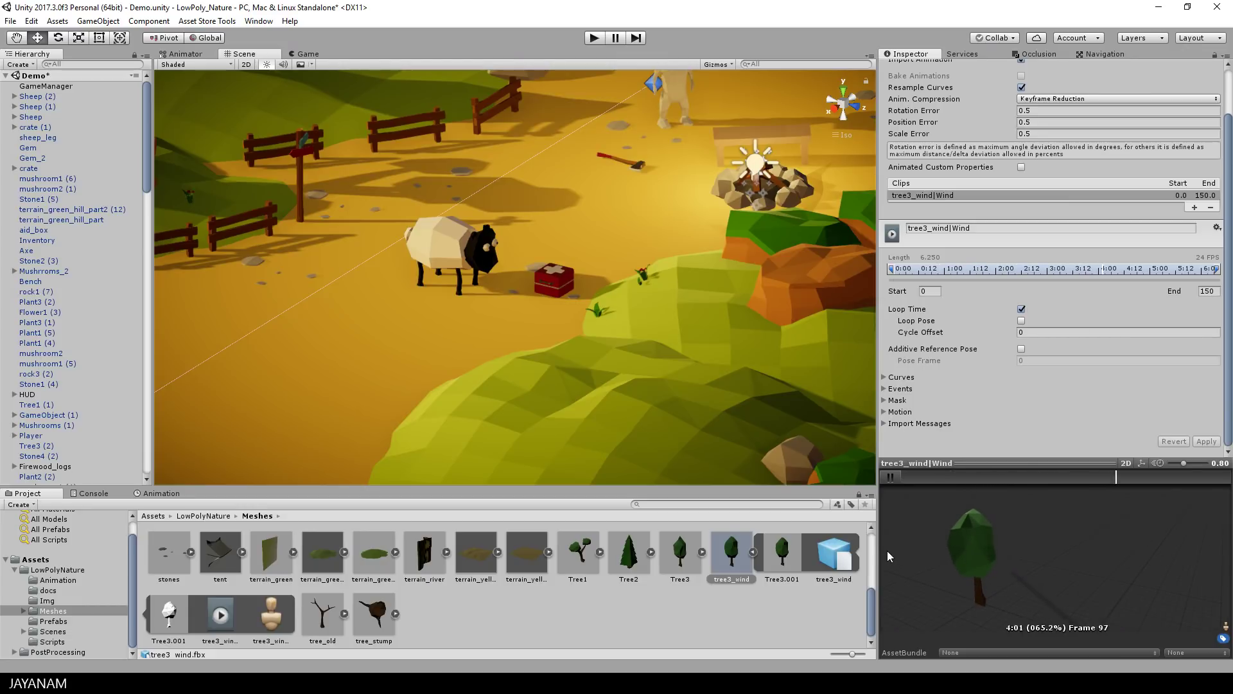
Place the tree3_wind model on the grassy hill at about X 13.18, Y 0.71, Z 4.69 and assign the Wind clip to it.
{"action": "left_click_drag", "start_coordinate": [737, 560], "coordinate": [492, 408]}
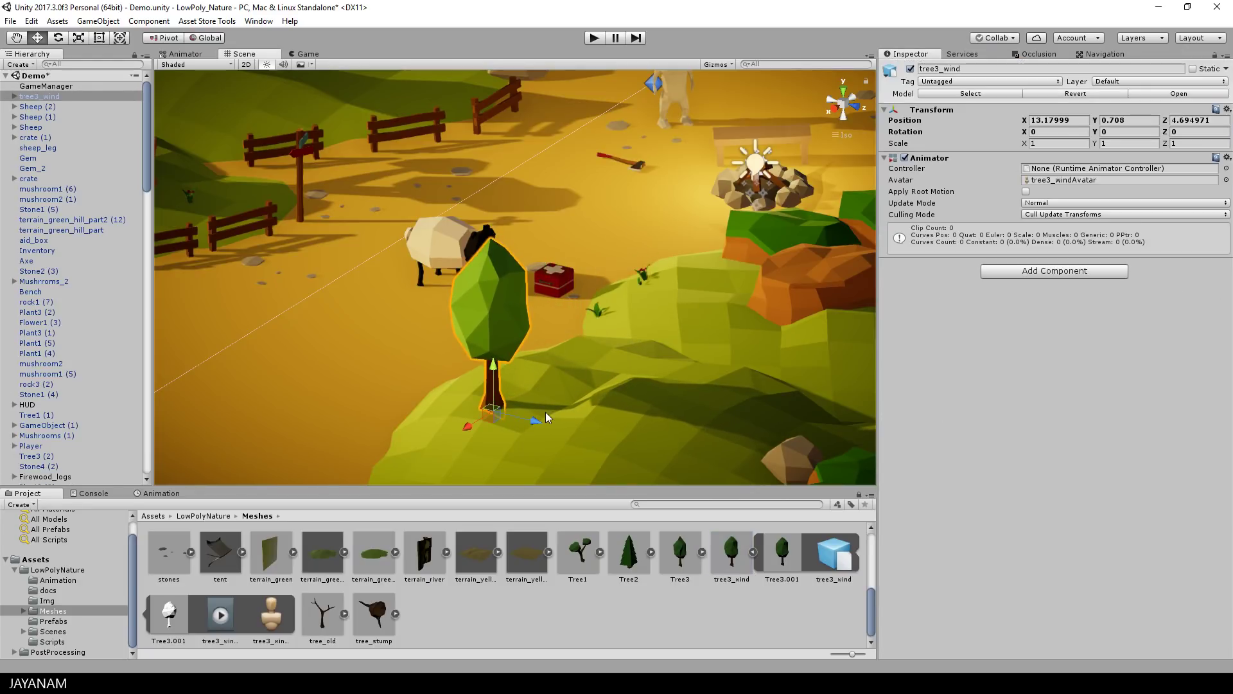
{"action": "left_click_drag", "start_coordinate": [565, 415], "coordinate": [766, 395], "text": "alt"}
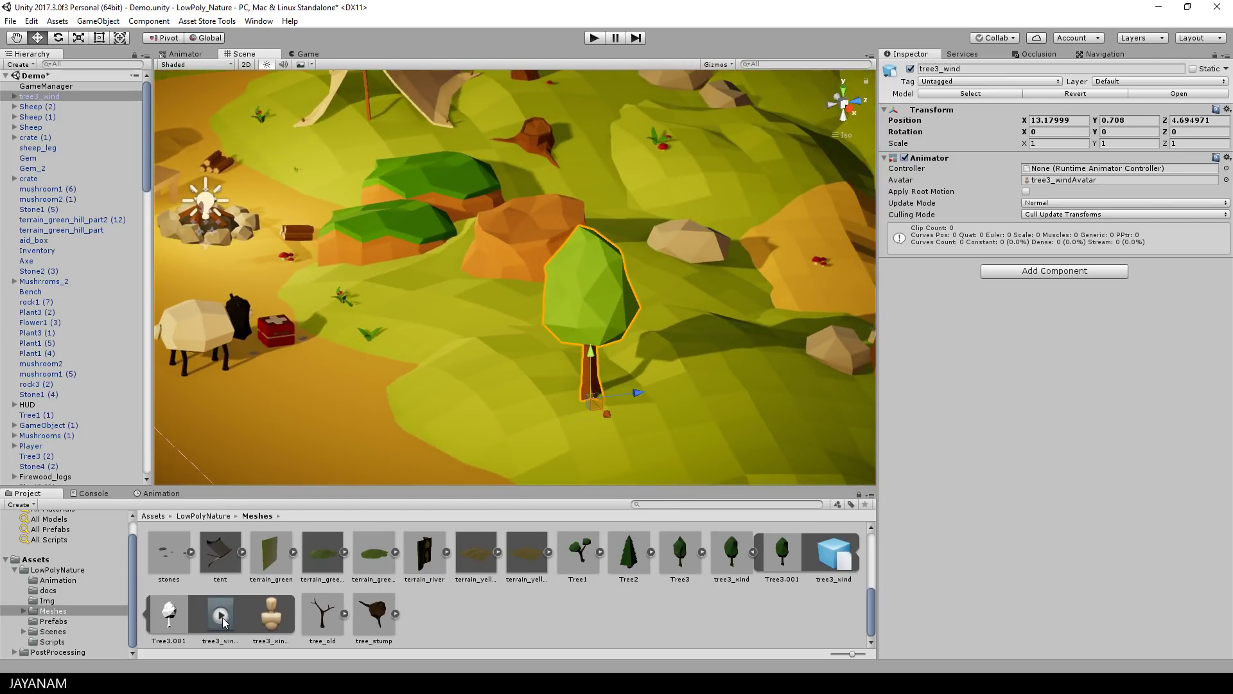
{"action": "left_click_drag", "start_coordinate": [224, 621], "coordinate": [53, 100]}
Move the tree3_wind animator controller into the Animation folder and position its tree3_wind|Wind state beside Entry in the state graph.
{"action": "left_click", "coordinate": [328, 630]}
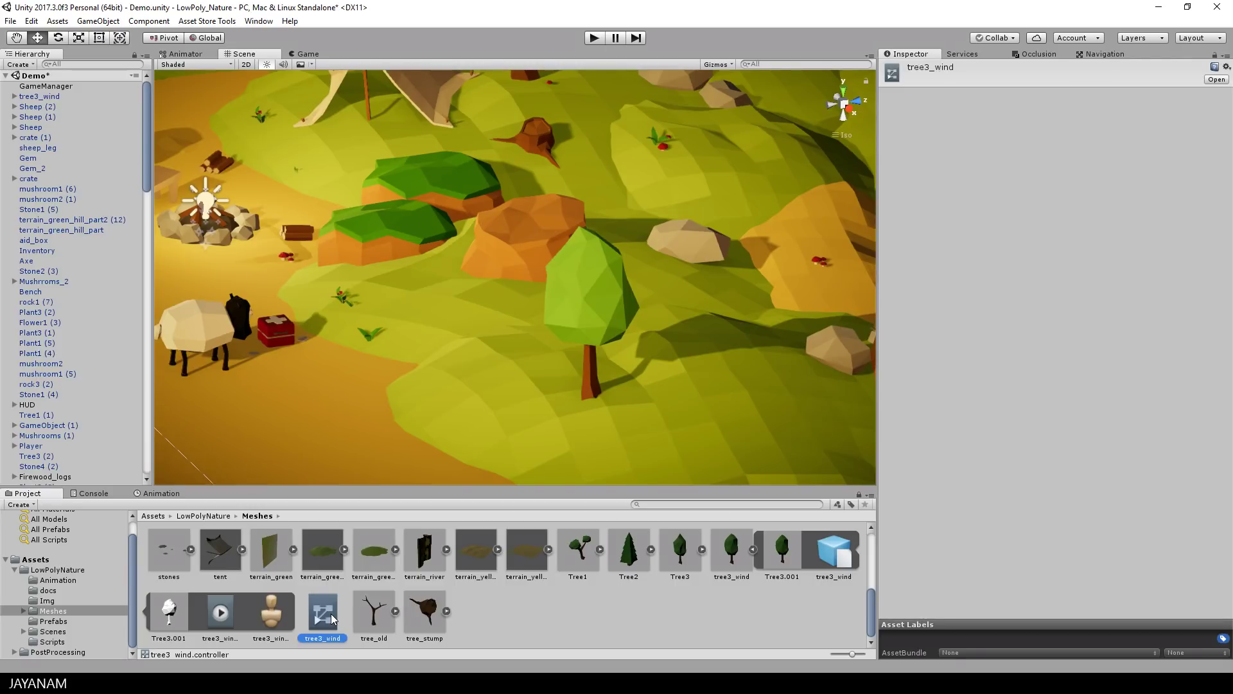
{"action": "left_click_drag", "start_coordinate": [327, 618], "coordinate": [64, 583]}
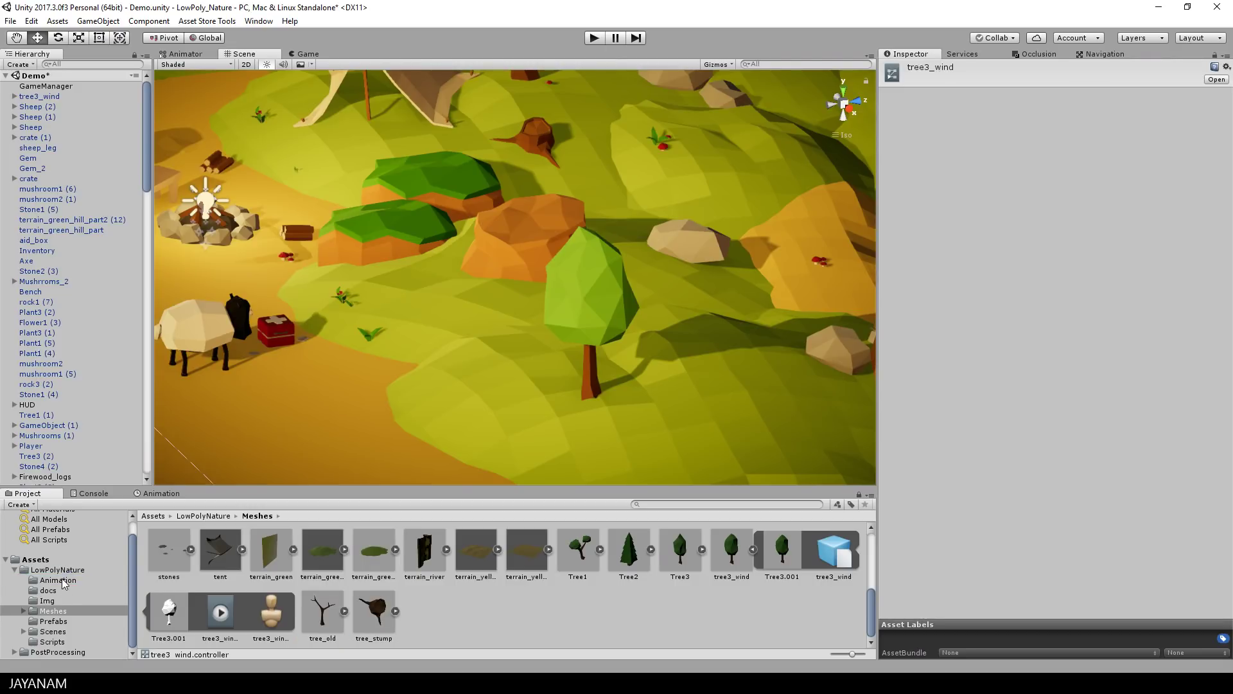
{"action": "left_click", "coordinate": [605, 302]}
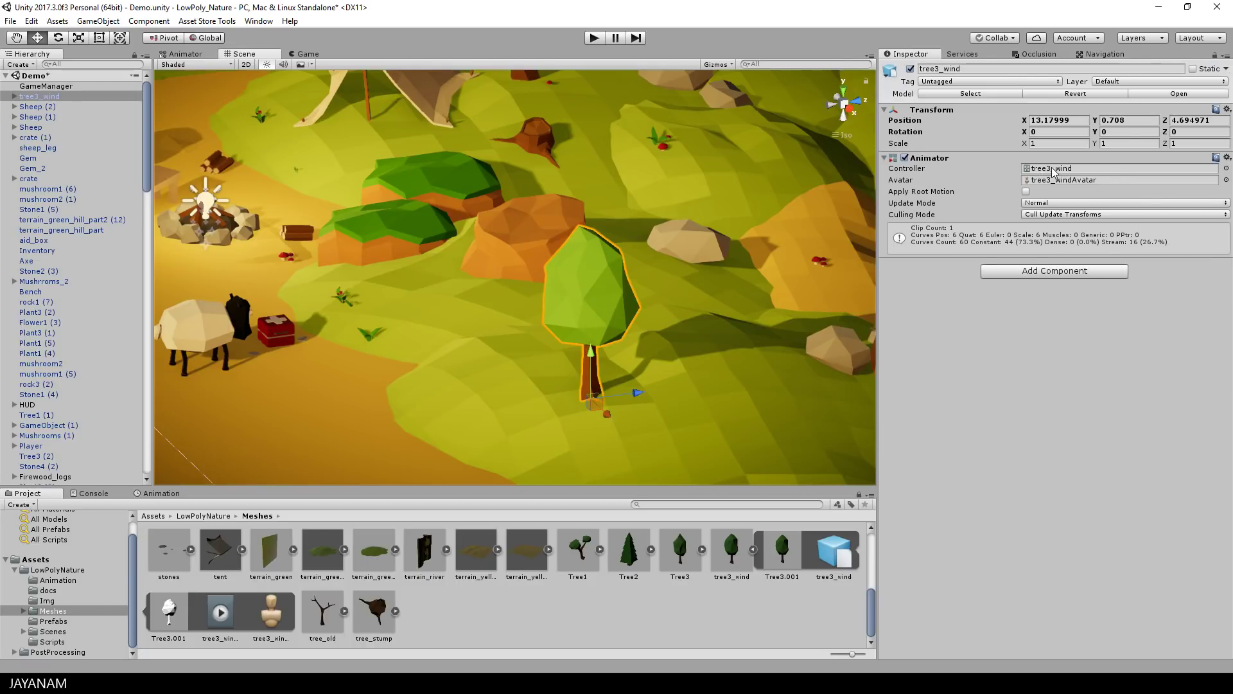
{"action": "double_click", "coordinate": [1053, 169]}
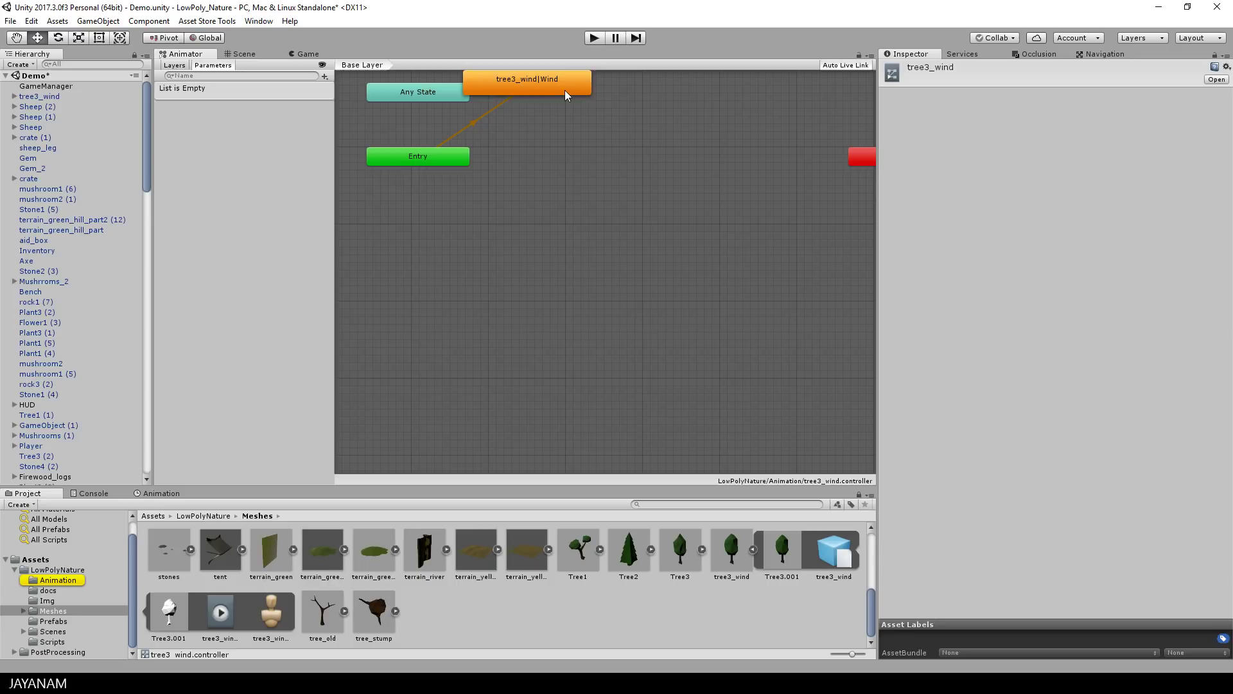
{"action": "left_click_drag", "start_coordinate": [566, 95], "coordinate": [621, 162]}
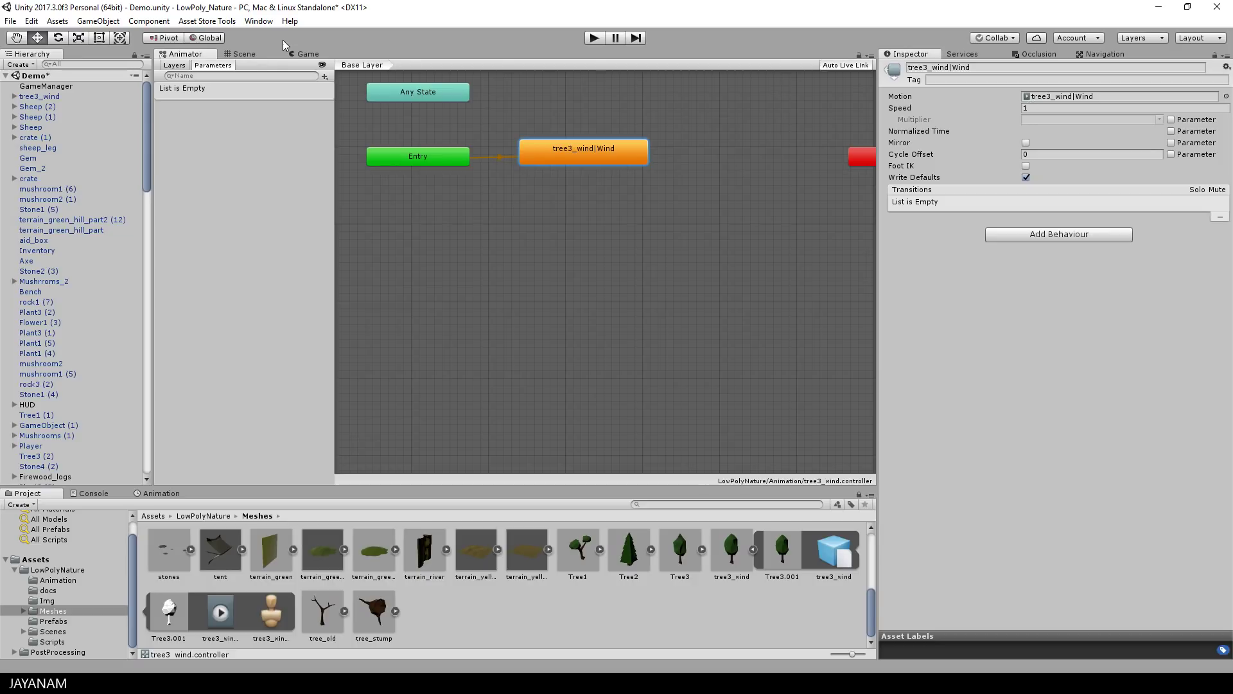
Run the game and walk the character to the tree on the grassy hill to examine its wind animation.
{"action": "left_click", "coordinate": [594, 38]}
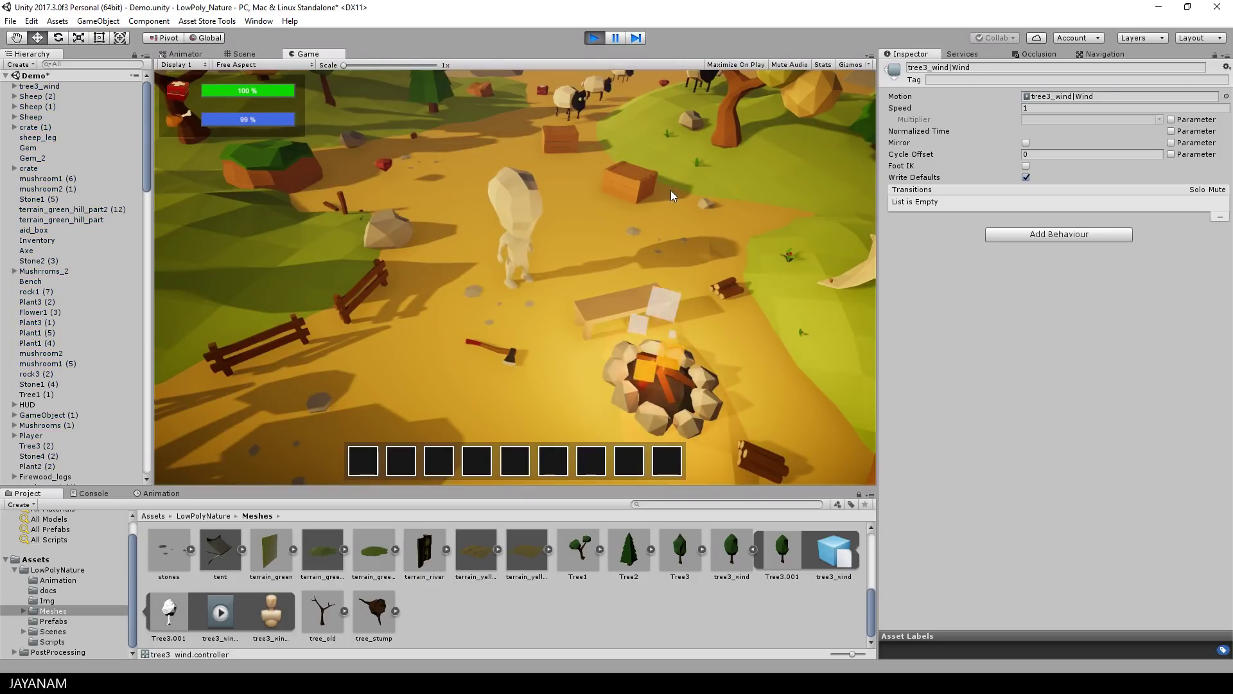
{"action": "key", "text": "s"}
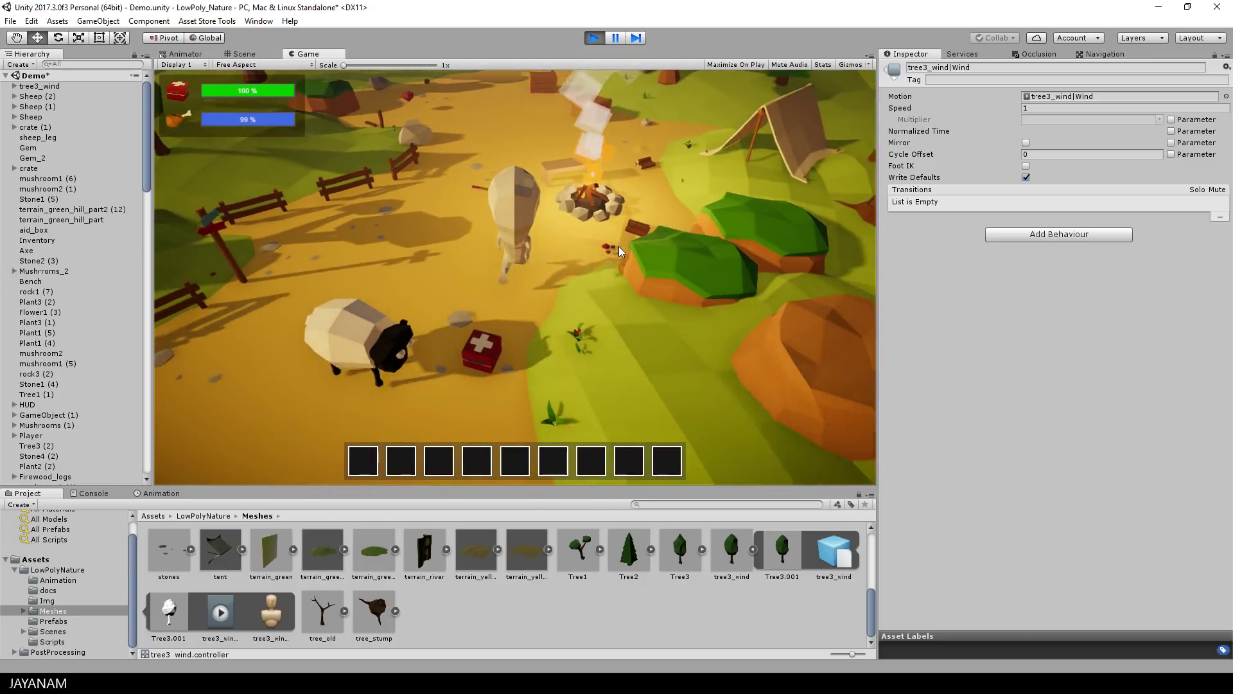
{"action": "key", "text": "s"}
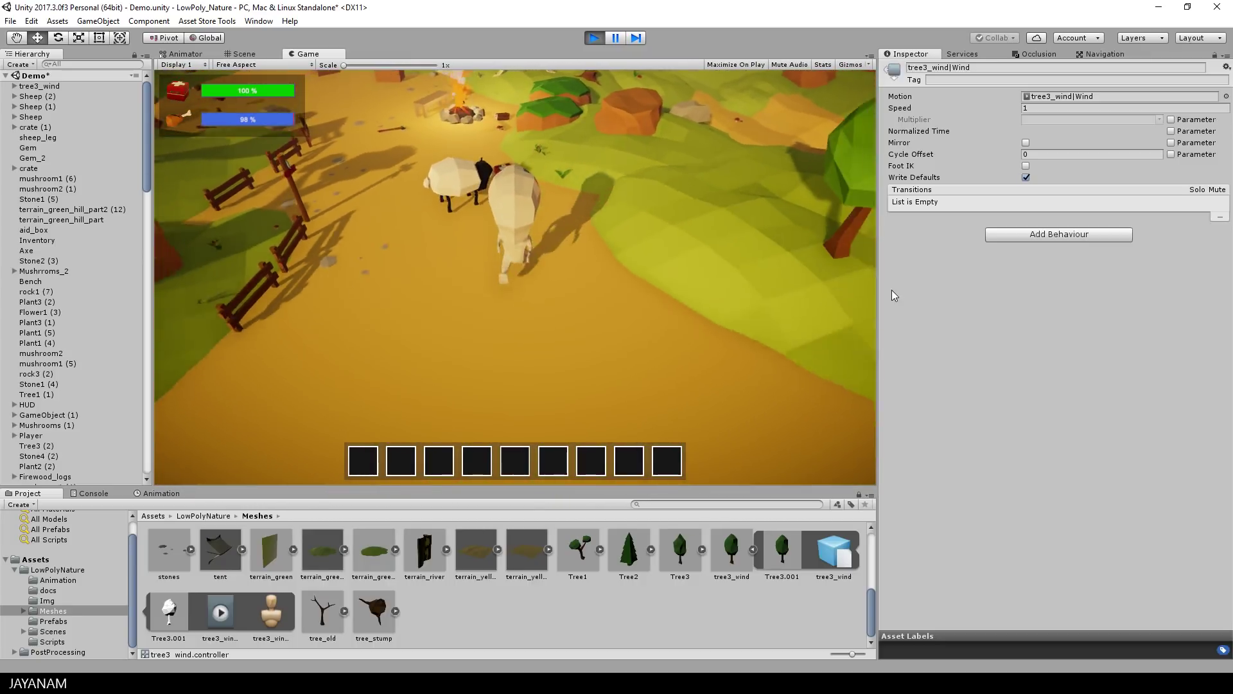
{"action": "key", "text": "d"}
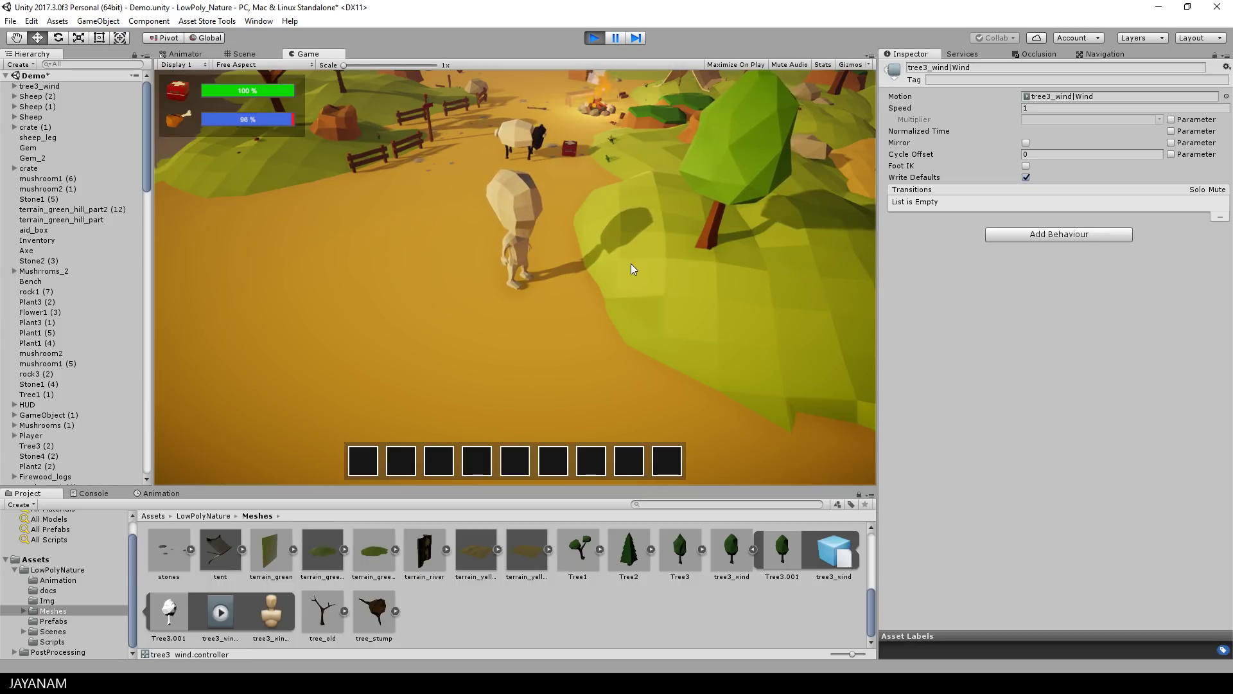
{"action": "middle_click_drag", "start_coordinate": [627, 266], "coordinate": [655, 267]}
{"action": "left_click_drag", "start_coordinate": [654, 267], "coordinate": [569, 284]}
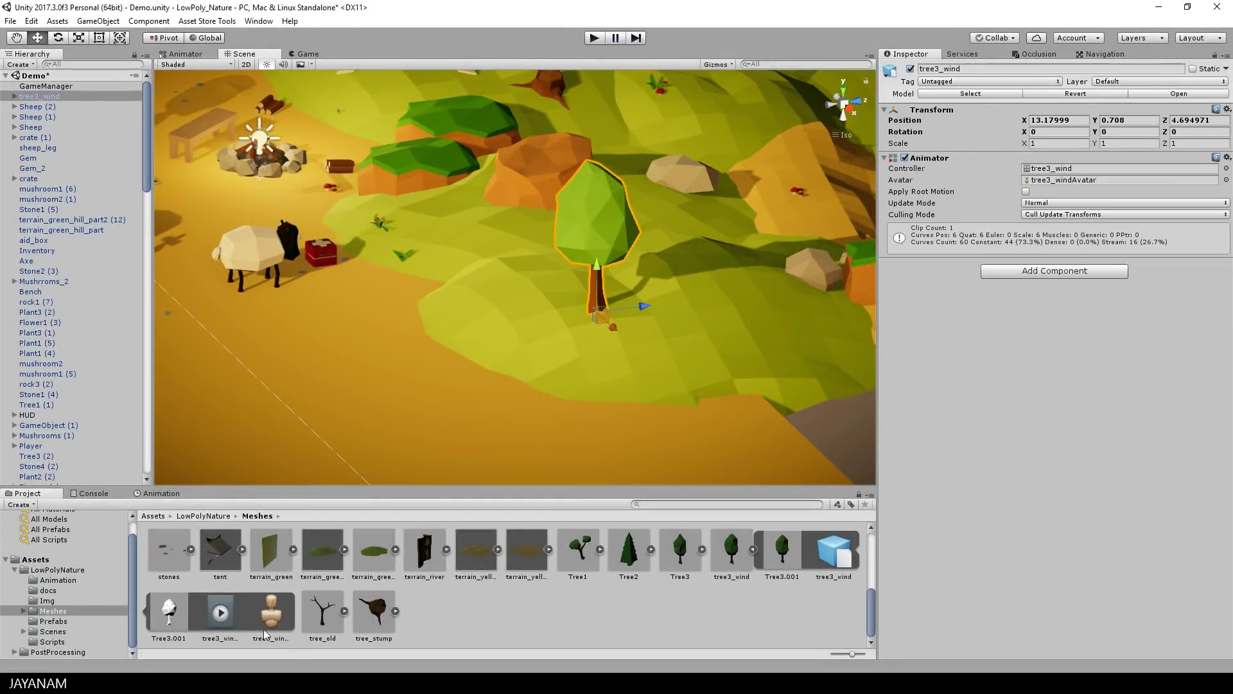
Create a prefab from the scene's tree3_wind object in the Prefabs folder.
{"action": "left_click", "coordinate": [53, 621]}
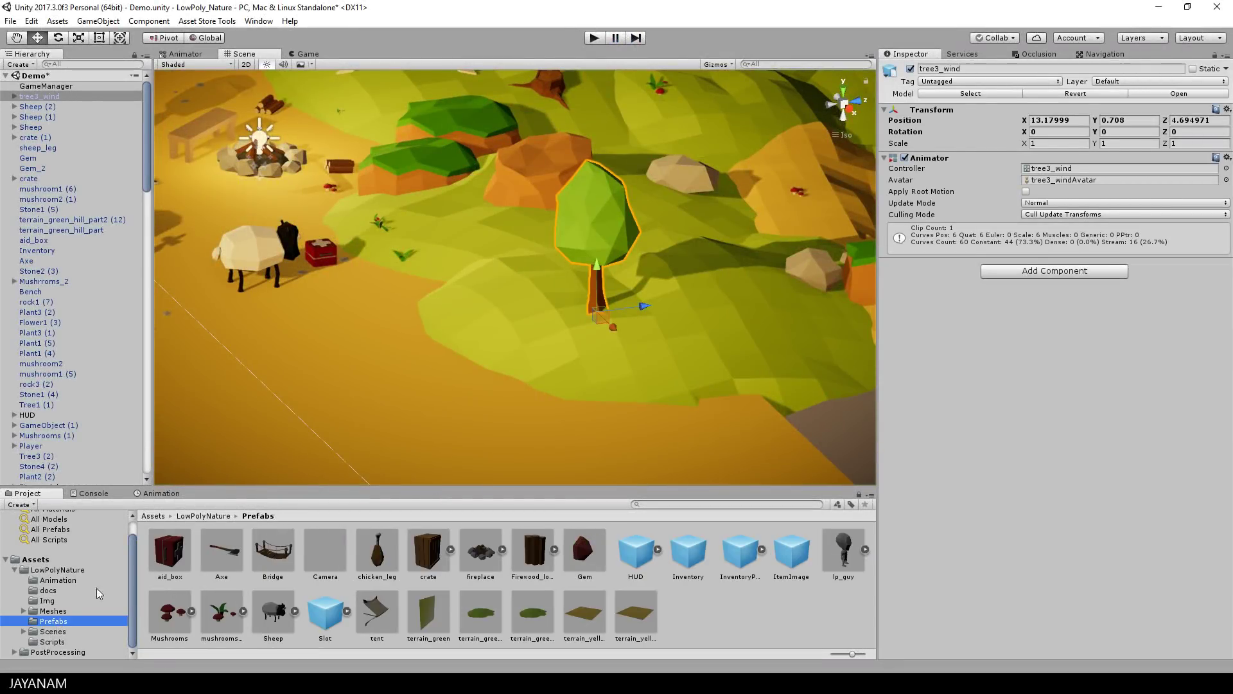
{"action": "left_click_drag", "start_coordinate": [40, 96], "coordinate": [690, 615]}
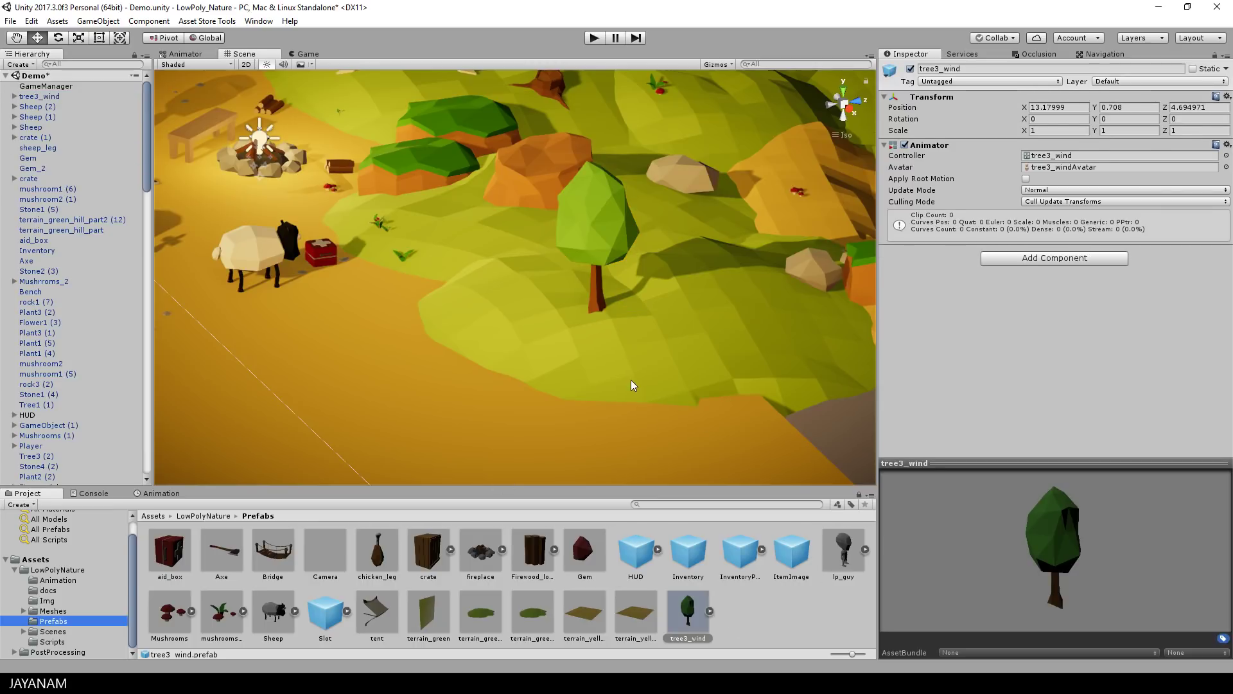
Place a tree3_wind prefab beside the fence at about X 11.09, Y 0.24, Z -4.59 and scale it uniformly to about 0.88.
{"action": "scroll", "coordinate": [519, 354], "scroll_direction": "down", "scroll_amount": 3}
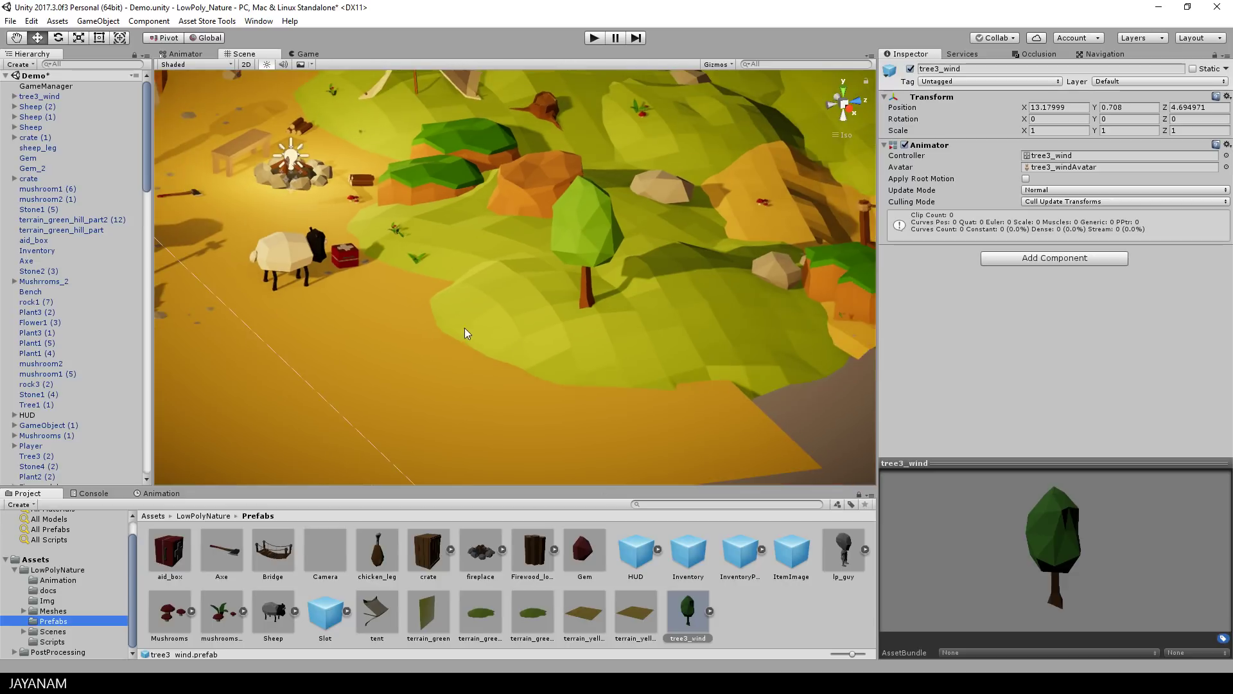
{"action": "middle_click_drag", "start_coordinate": [438, 291], "coordinate": [700, 286]}
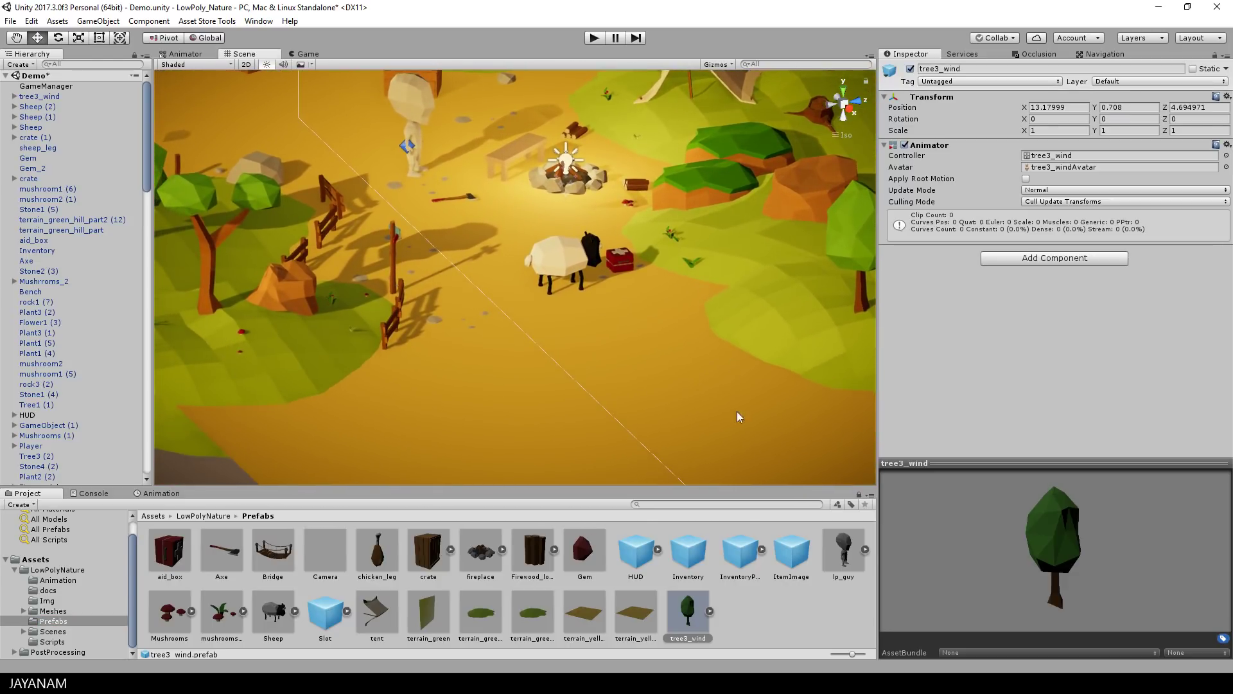
{"action": "left_click_drag", "start_coordinate": [543, 508], "coordinate": [268, 364]}
{"action": "left_click_drag", "start_coordinate": [267, 320], "coordinate": [265, 325]}
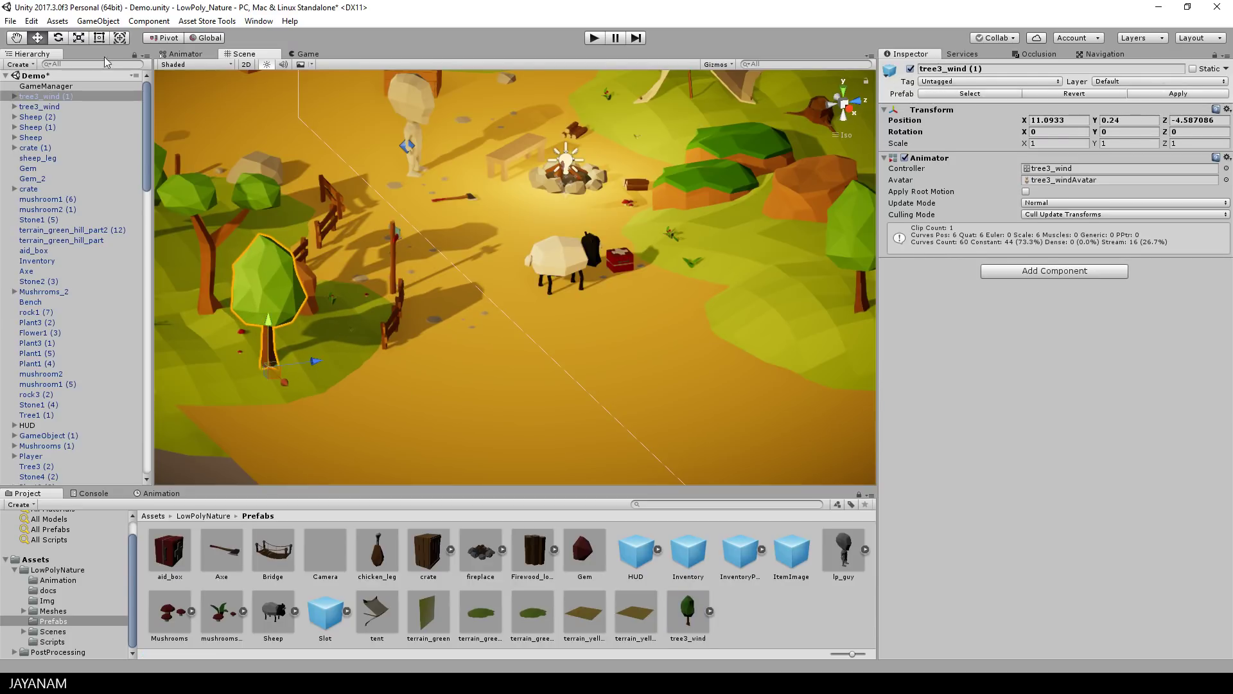
{"action": "left_click", "coordinate": [79, 39]}
{"action": "scroll", "coordinate": [273, 364], "scroll_direction": "down", "scroll_amount": 1}
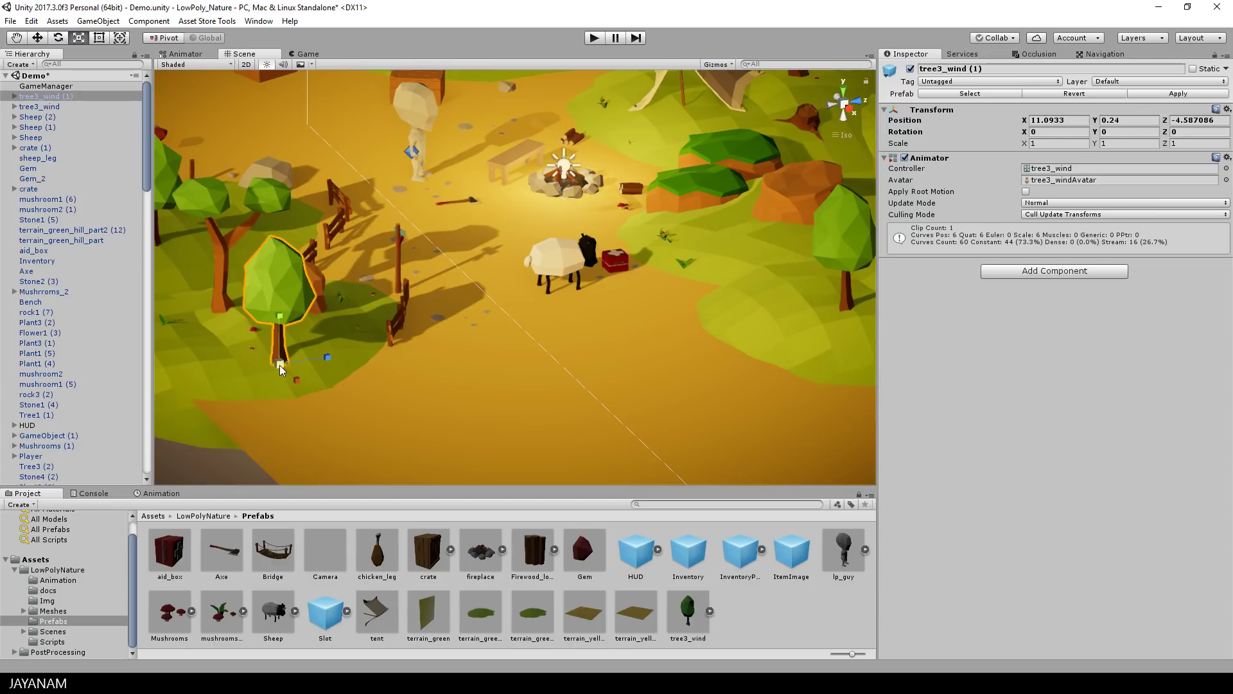
{"action": "left_click_drag", "start_coordinate": [280, 365], "coordinate": [272, 367]}
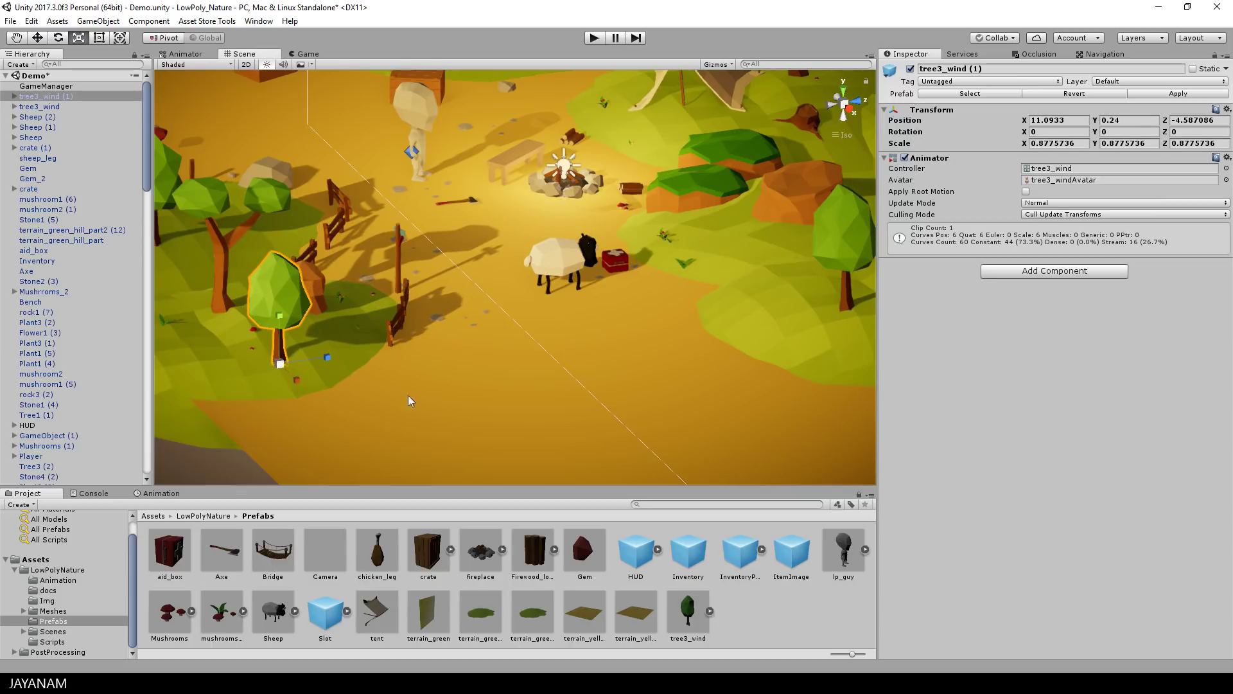
Place another tree3_wind prefab at about X 0.77, Y -0.08, Z -1.88, scaled uniformly to about 1.06.
{"action": "left_click_drag", "start_coordinate": [679, 614], "coordinate": [221, 111]}
{"action": "key", "text": "w"}
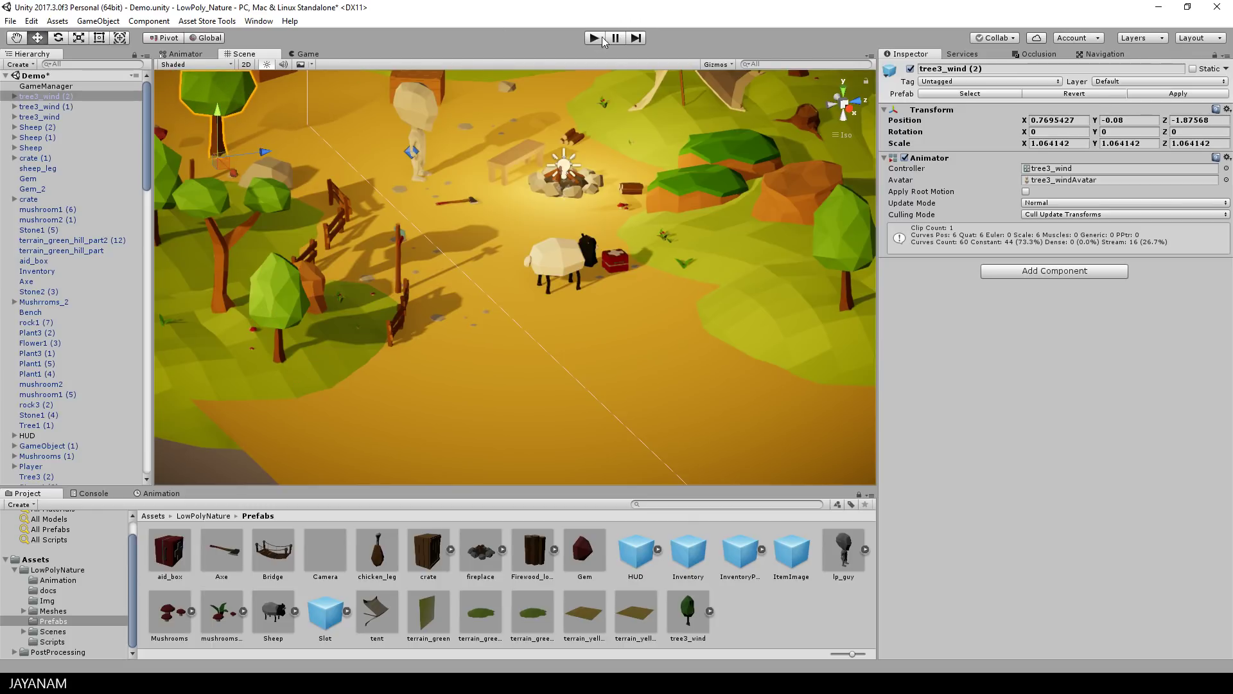
Run the game and move the character around the camp to examine the wind animation of the added trees.
{"action": "left_click", "coordinate": [595, 38]}
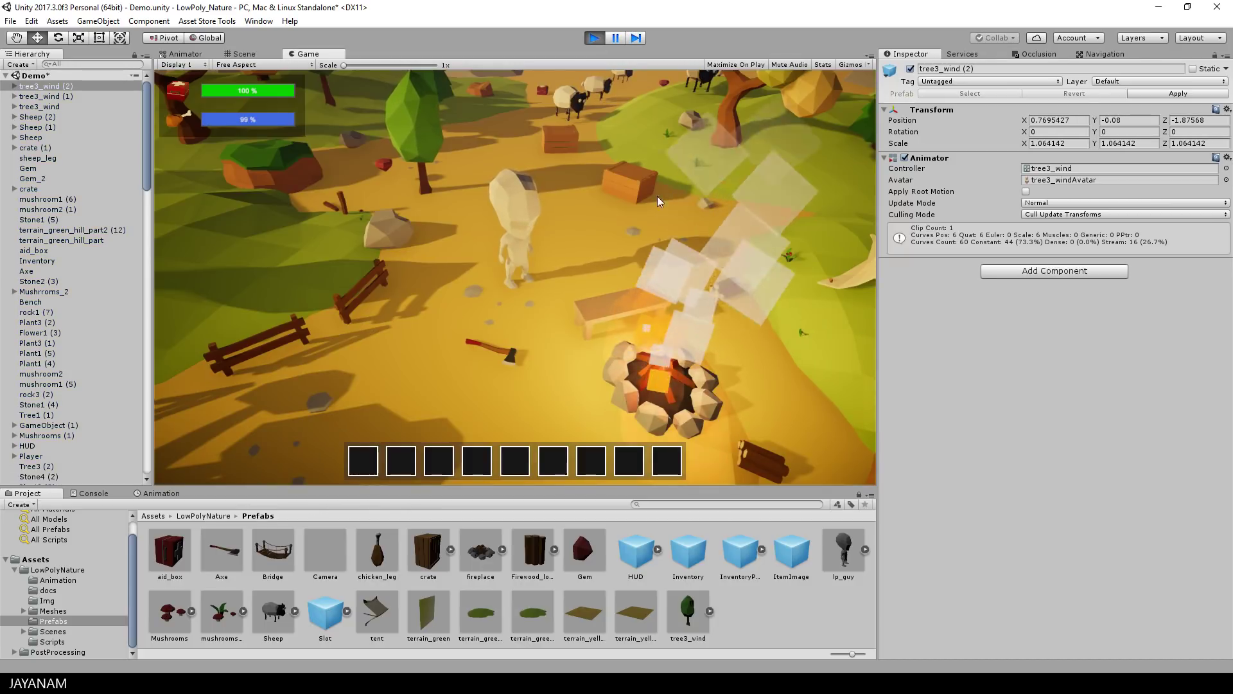
{"action": "middle_click_drag", "start_coordinate": [657, 196], "coordinate": [746, 213]}
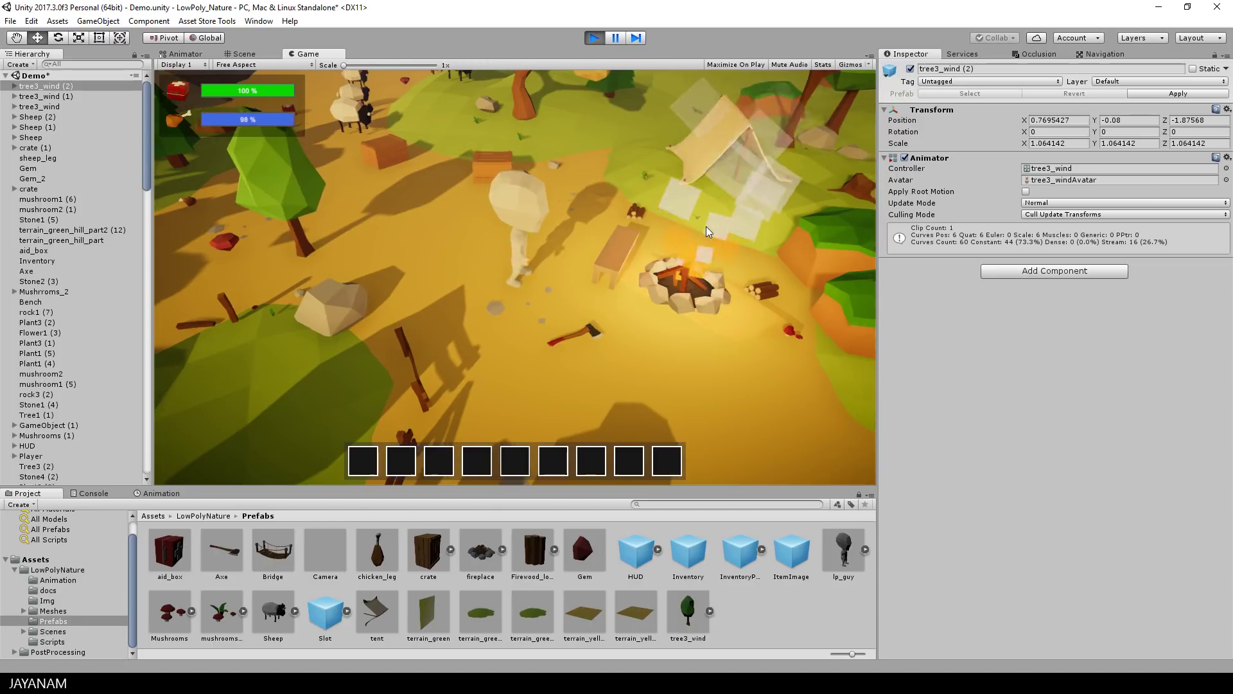
{"action": "key", "text": "s"}
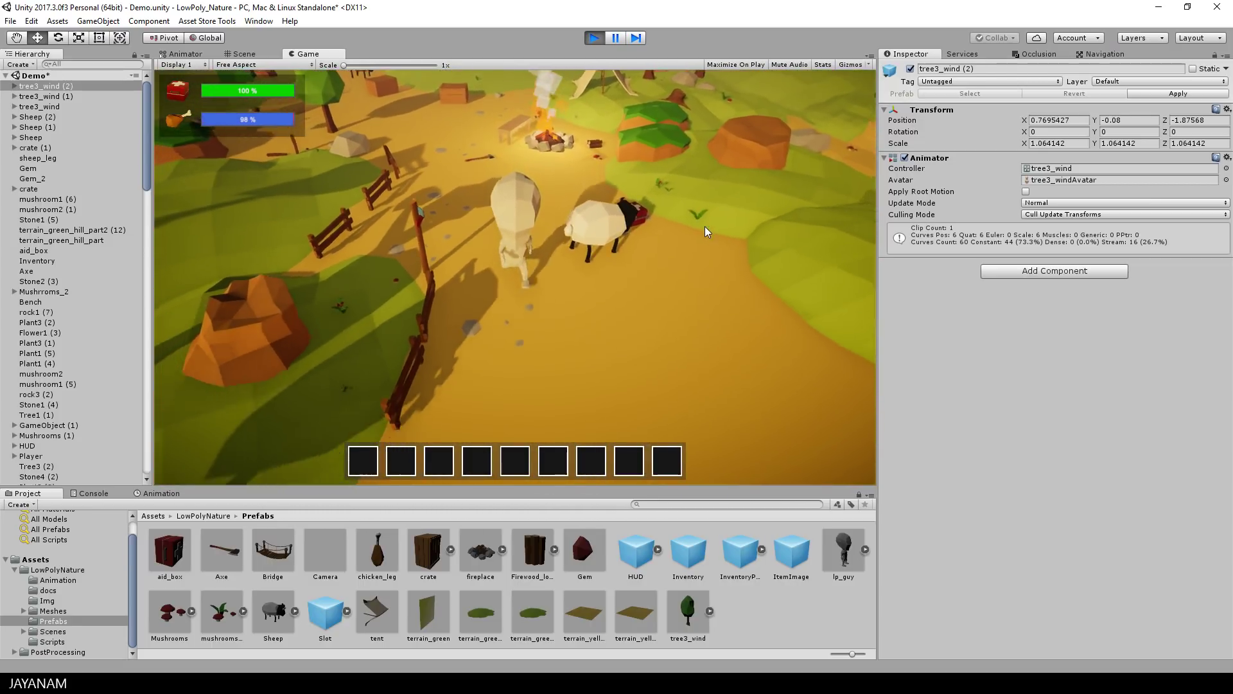
{"action": "key", "text": "w"}
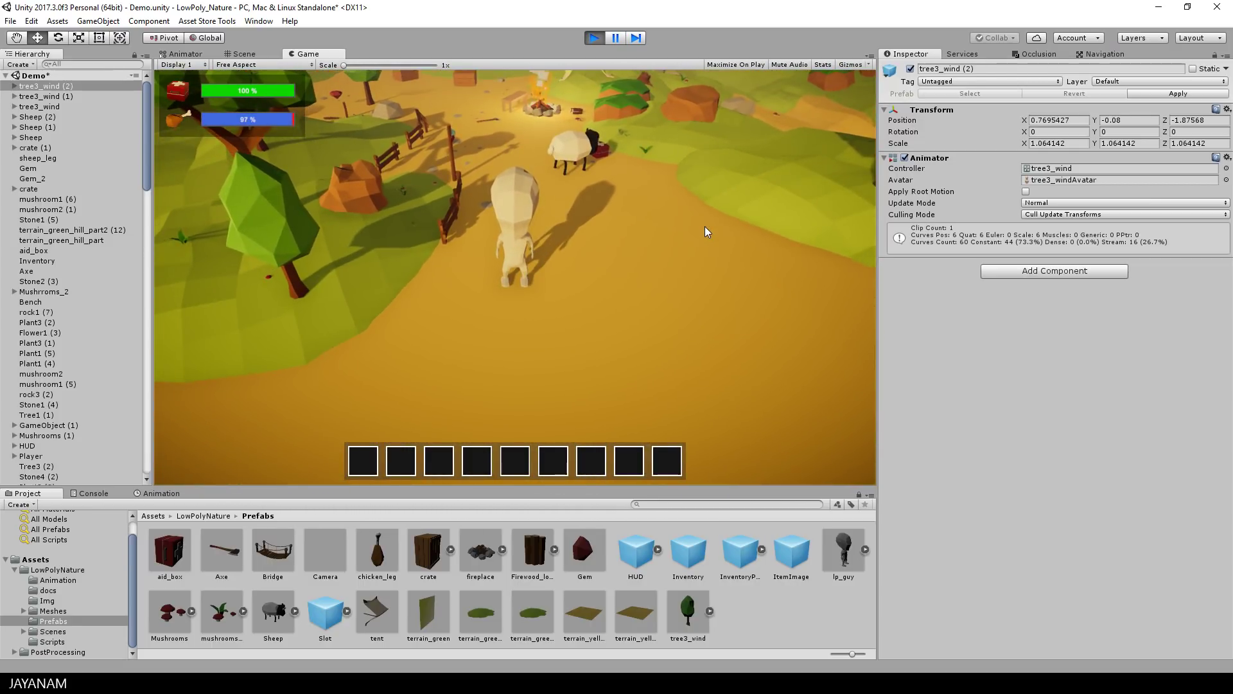
{"action": "key", "text": "w"}
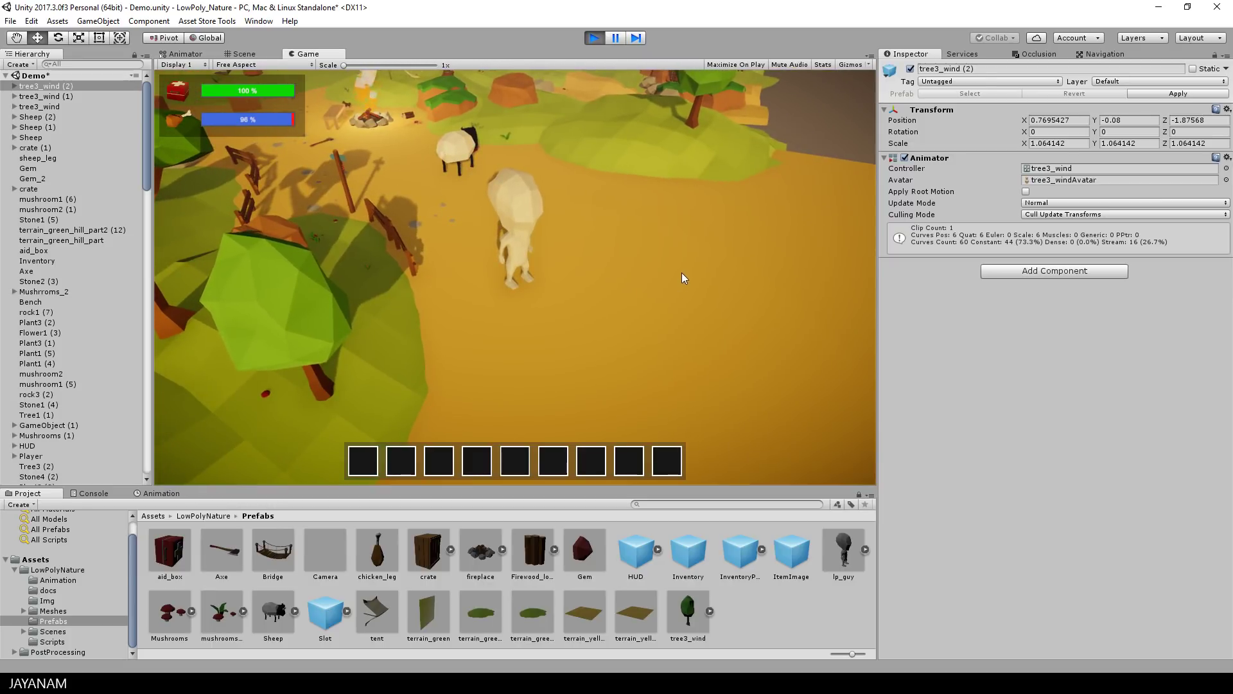
{"action": "middle_click_drag", "start_coordinate": [707, 268], "coordinate": [518, 296]}
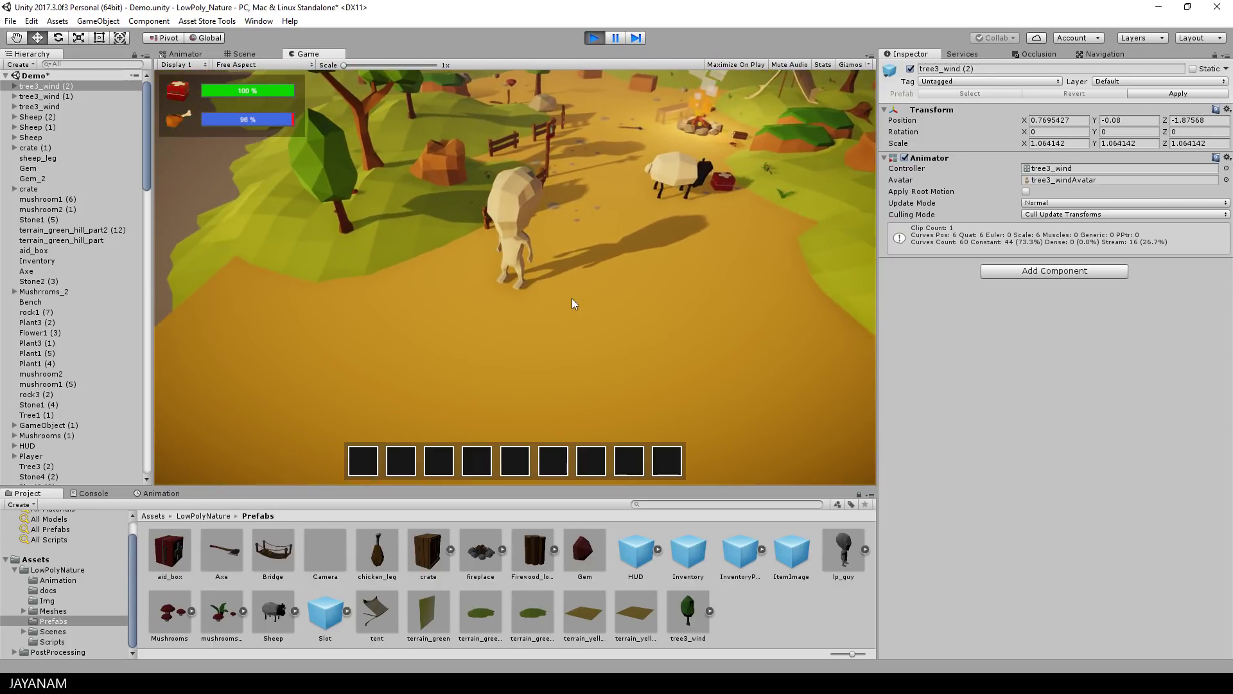